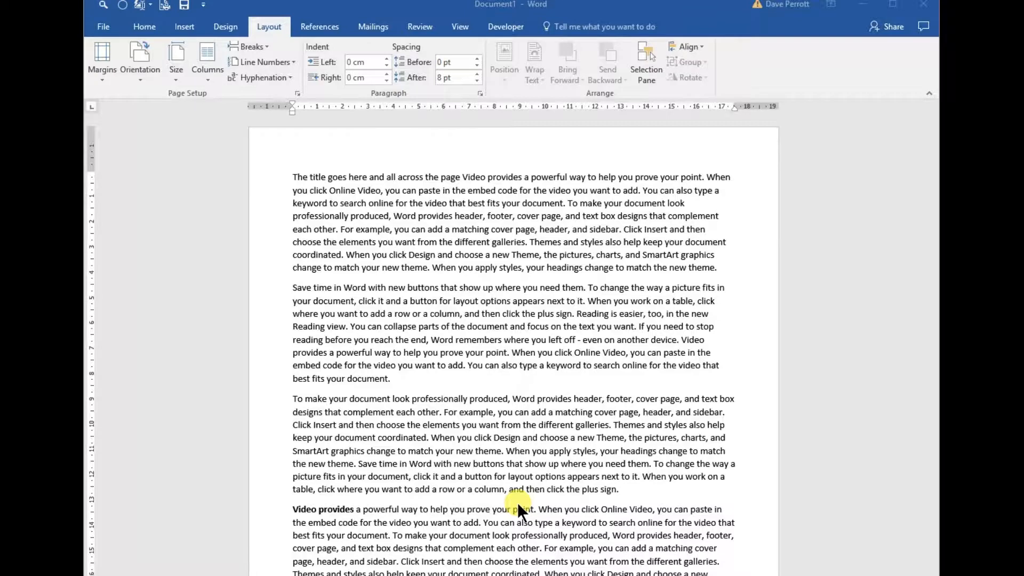
Lay out the entire document text in three columns.
left_click_drag(933, 219, 933, 171)
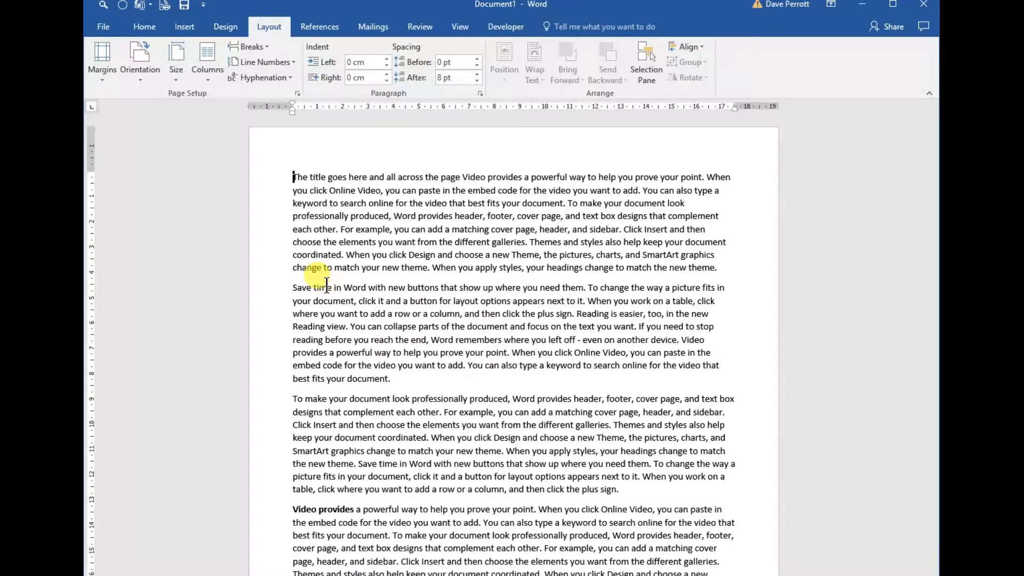
key("ctrl+a")
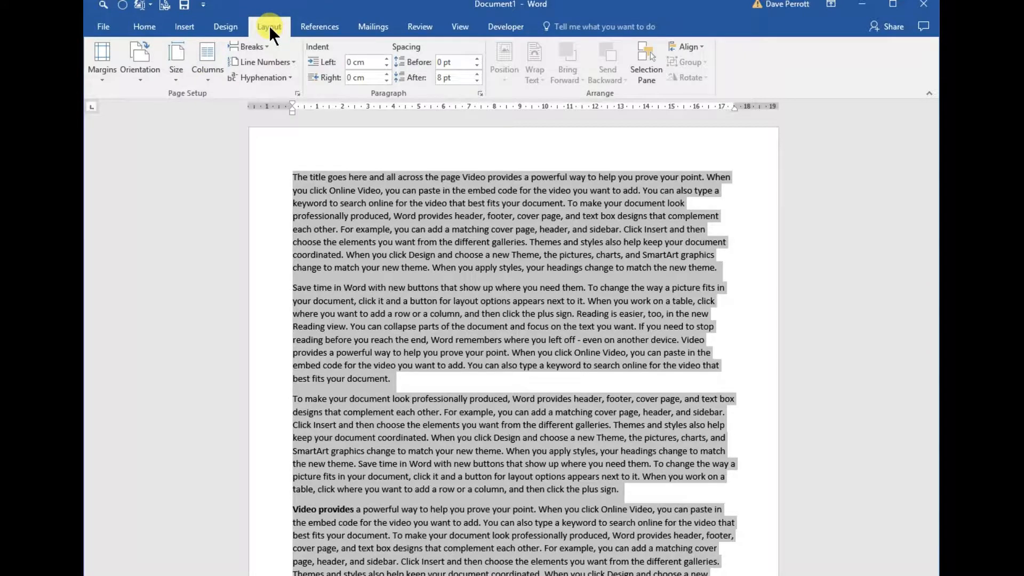
left_click(207, 61)
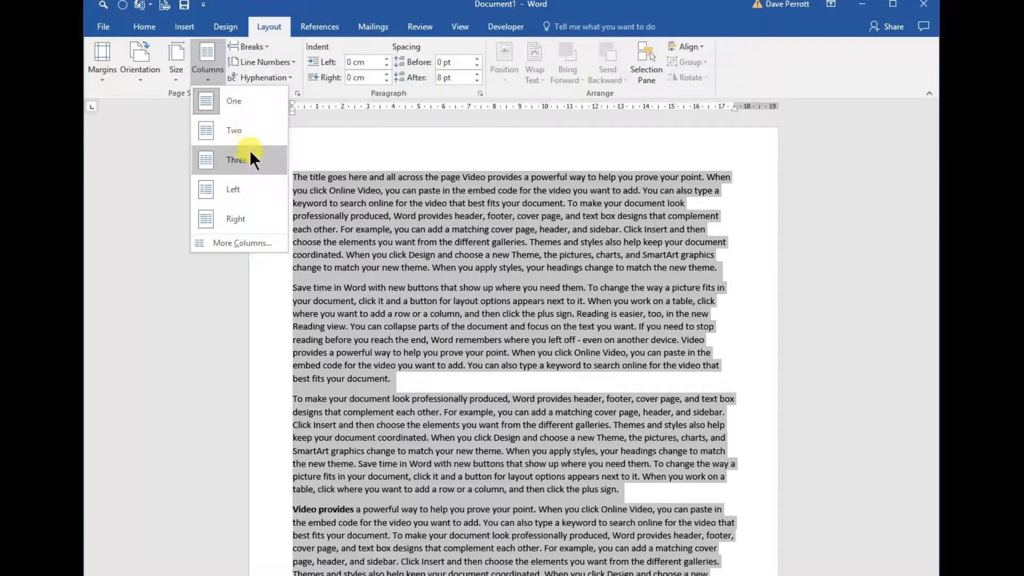
left_click(221, 162)
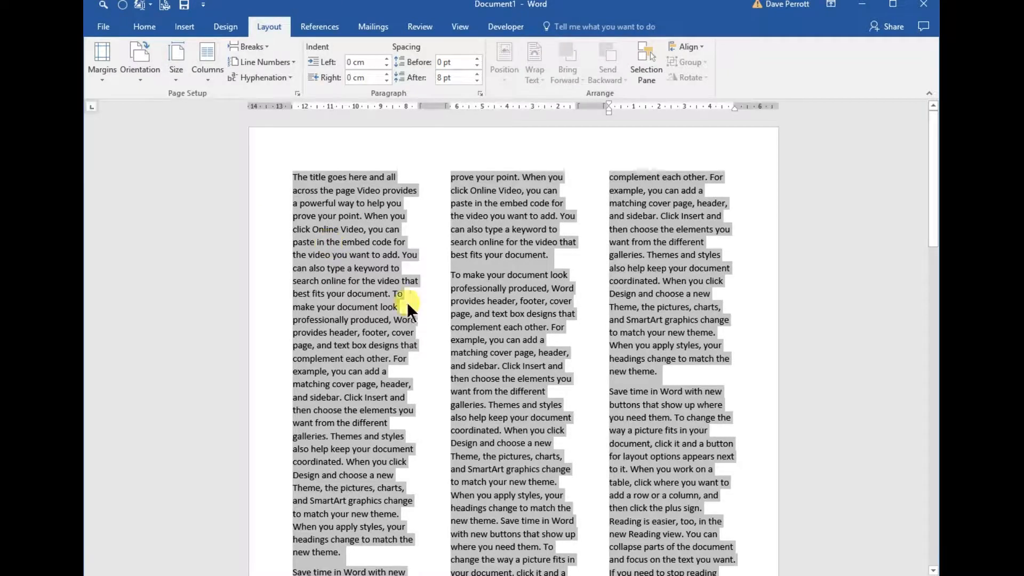
Justify all of the document's text so that both edges of every column are even.
left_click(145, 28)
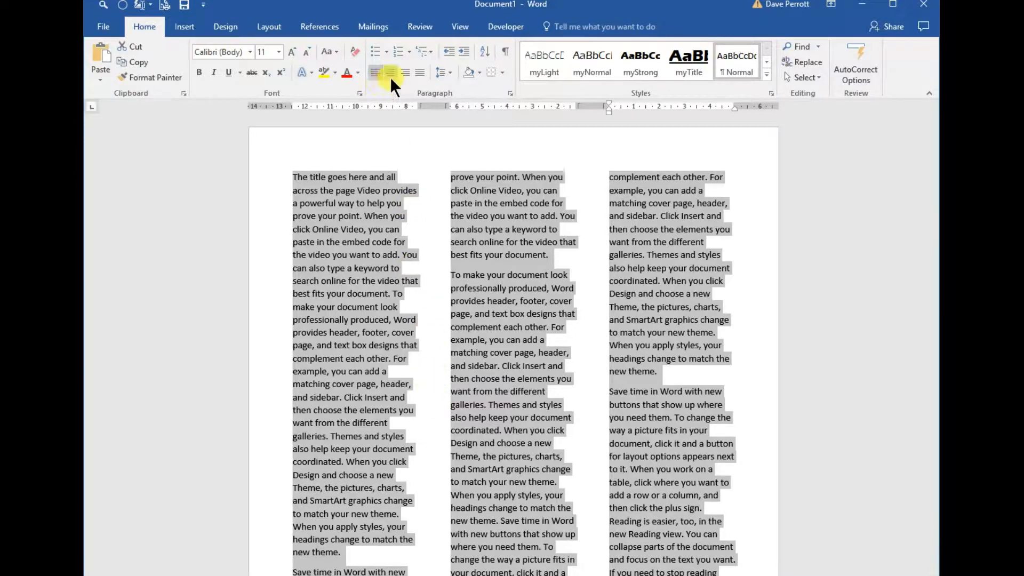
left_click(421, 72)
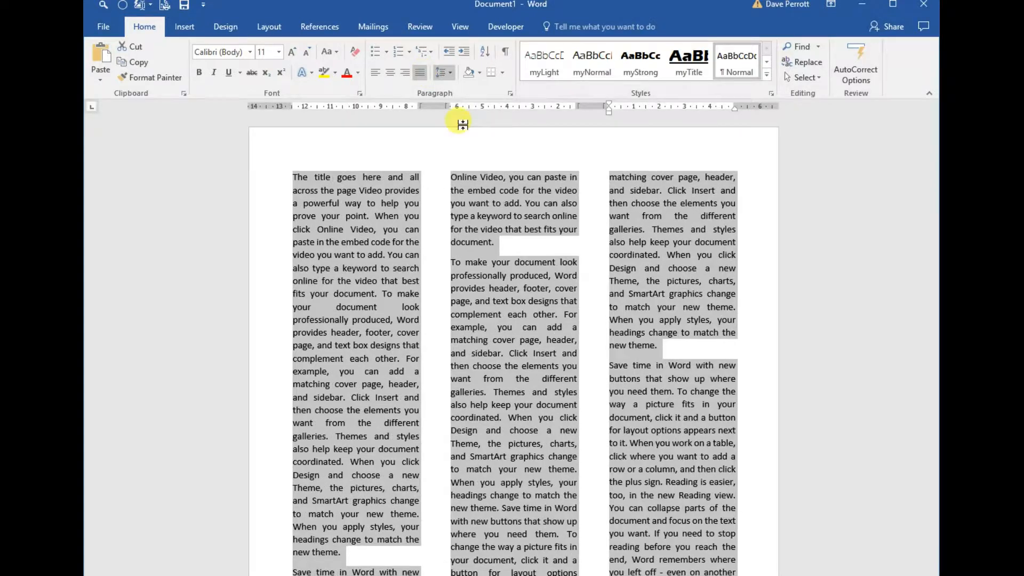
left_click(468, 340)
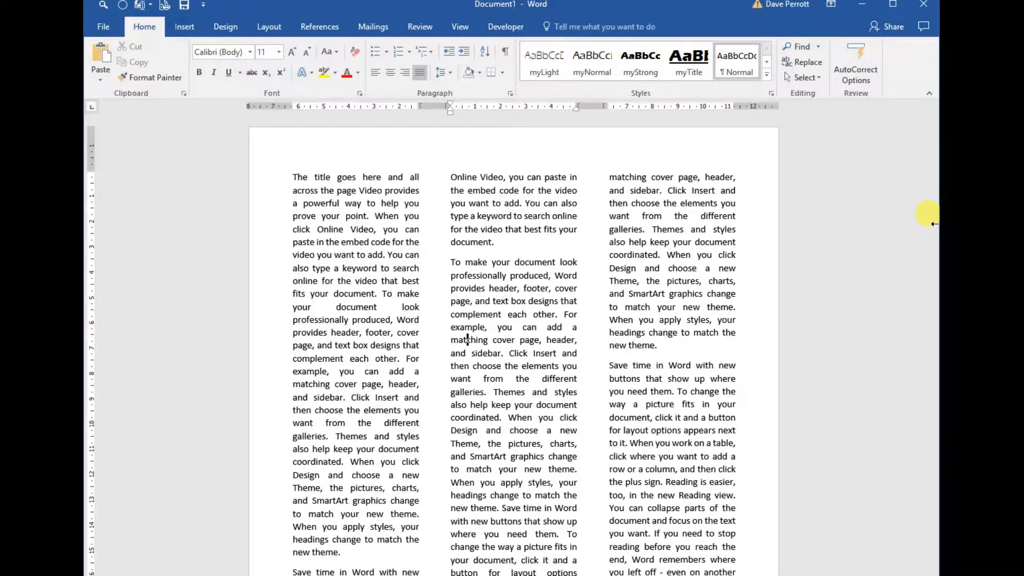
left_click_drag(934, 223, 934, 440)
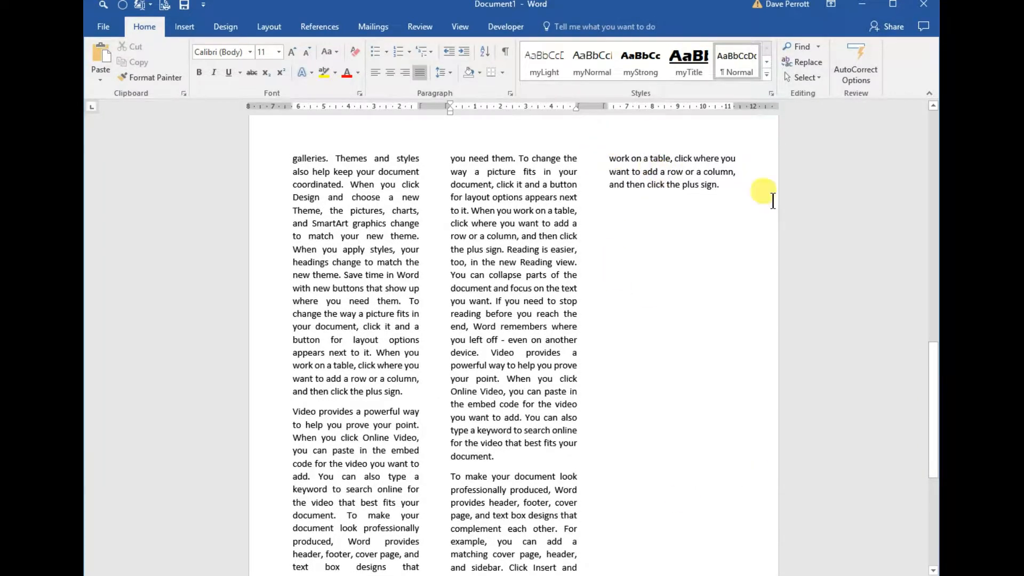
left_click_drag(933, 406, 933, 187)
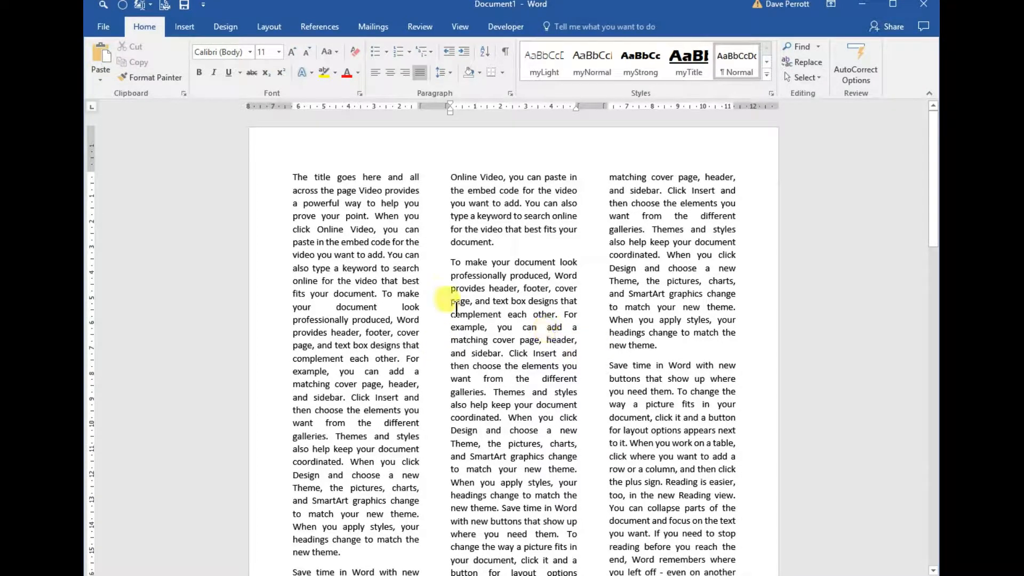
Set the spacing between the three columns to 1 cm with equal column widths for the entire text.
key("ctrl+a")
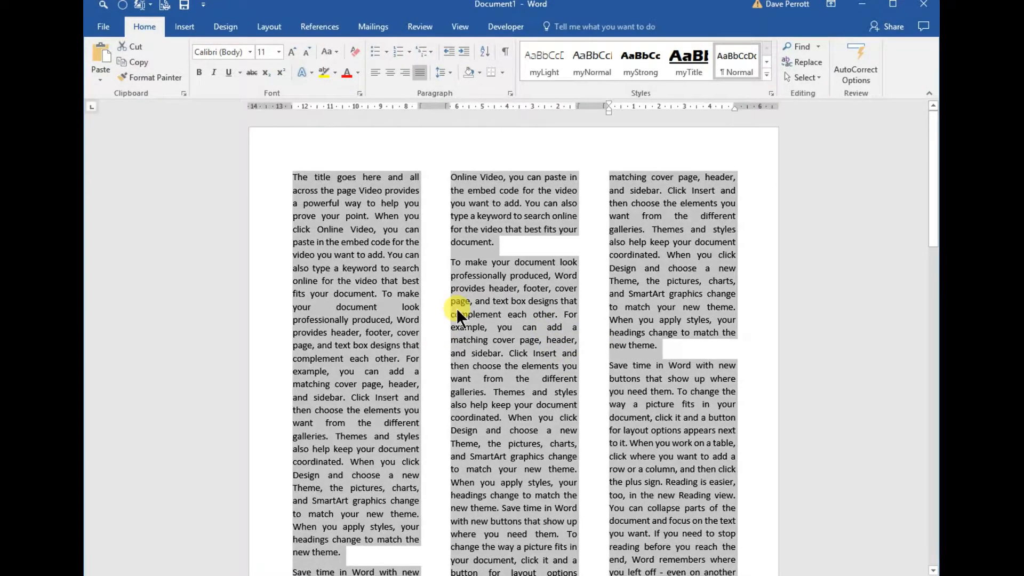
left_click(271, 27)
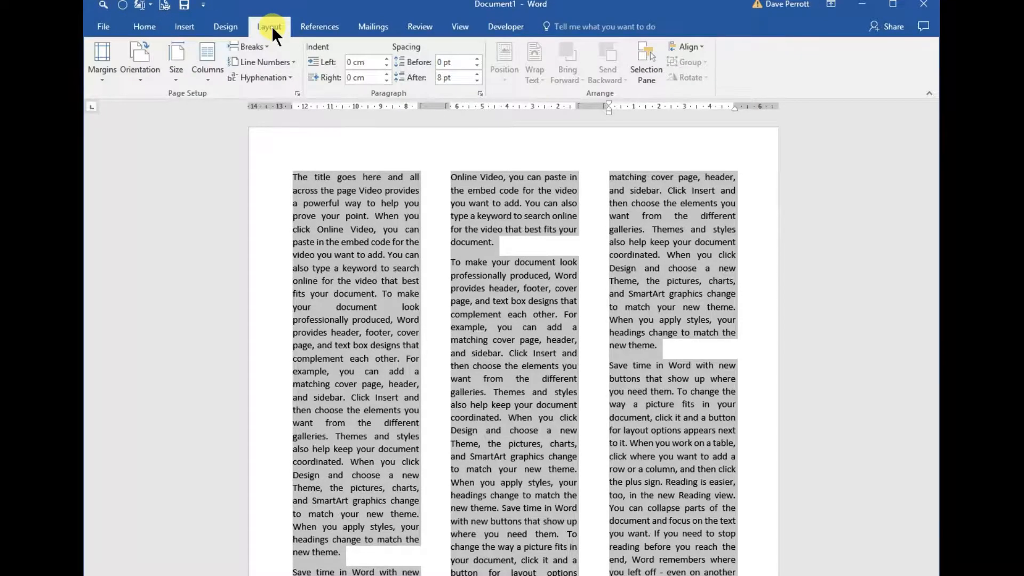
left_click(206, 81)
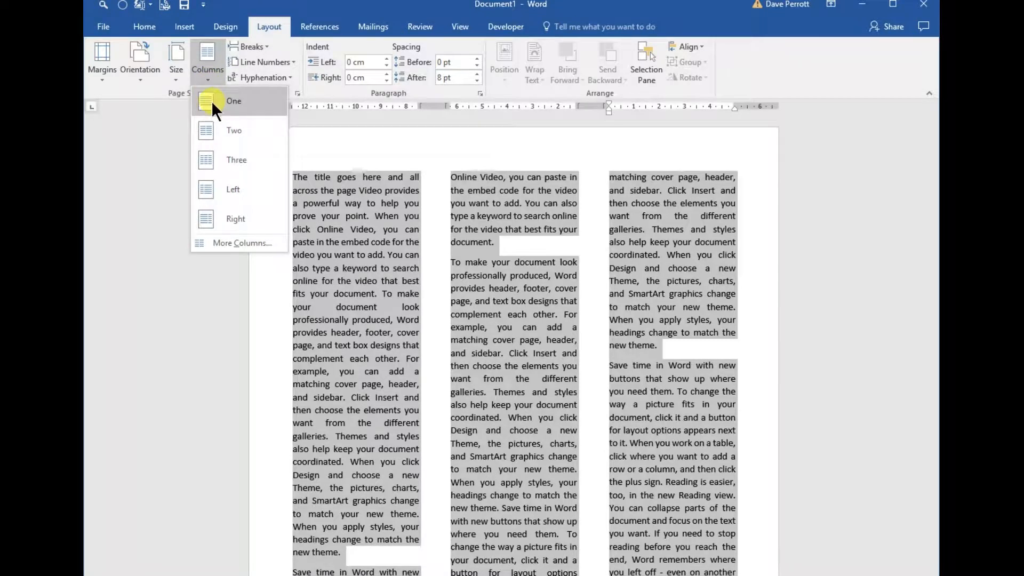
left_click(226, 239)
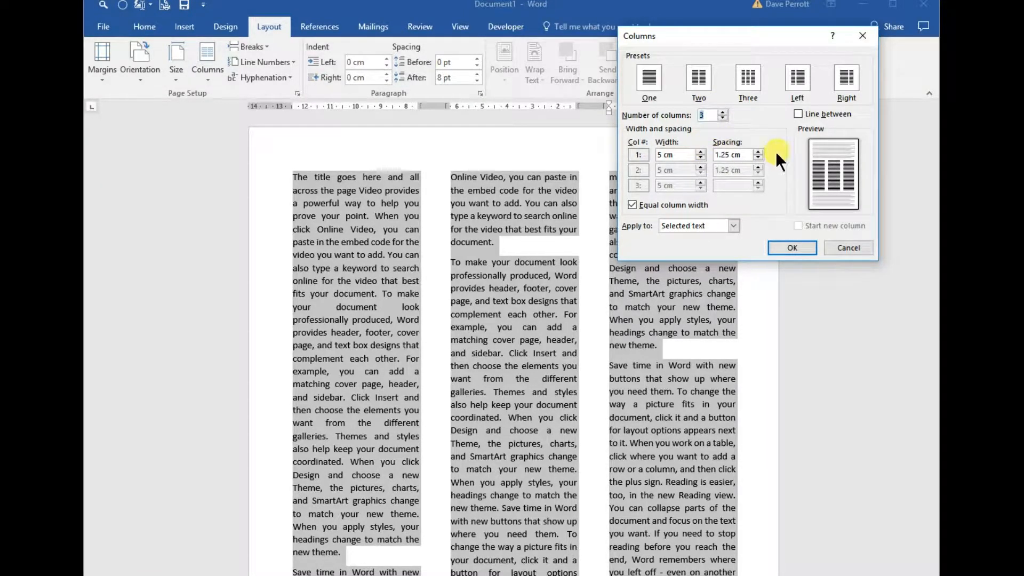
left_click(757, 156)
left_click(757, 156)
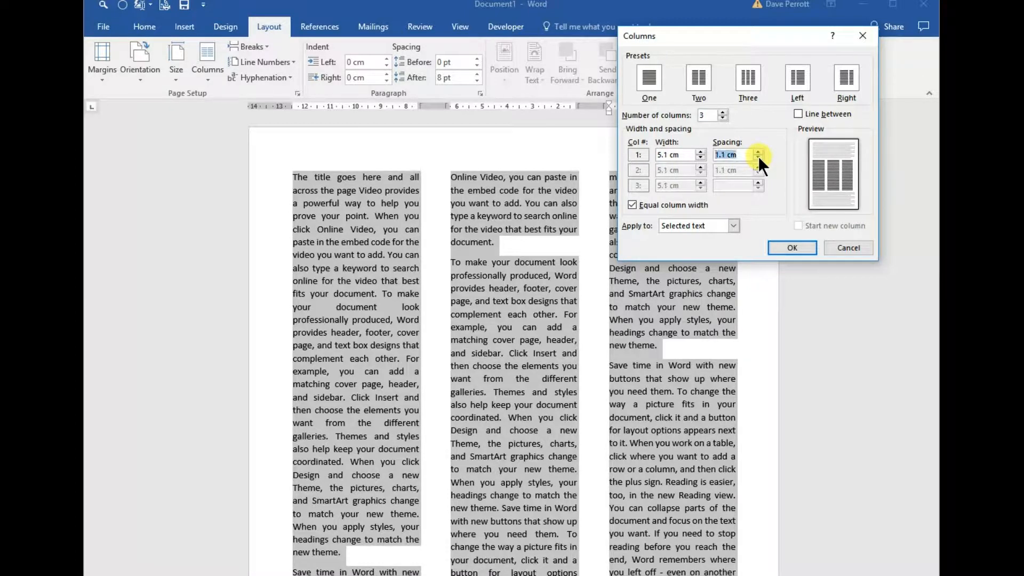
left_click(757, 158)
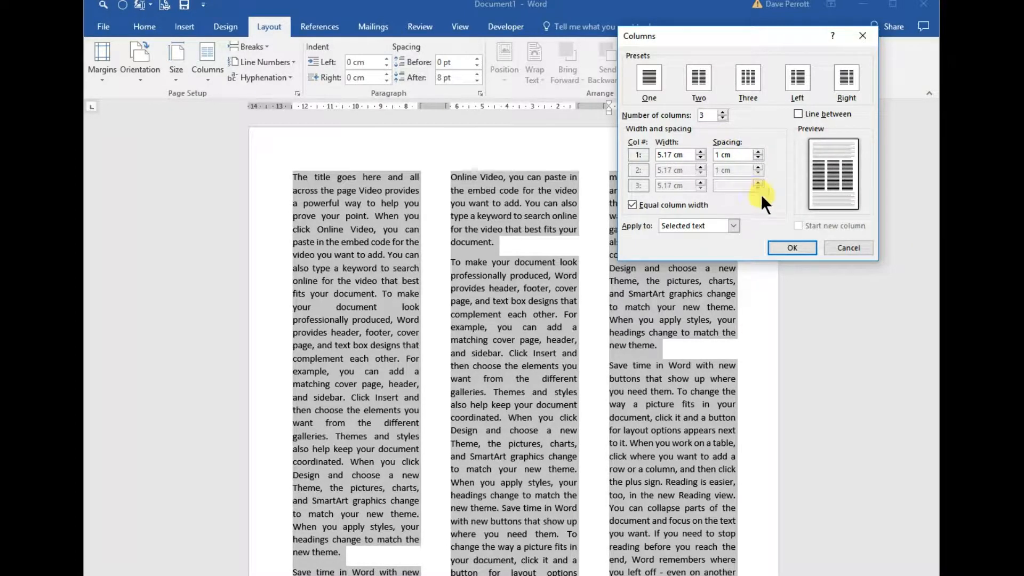
left_click(796, 248)
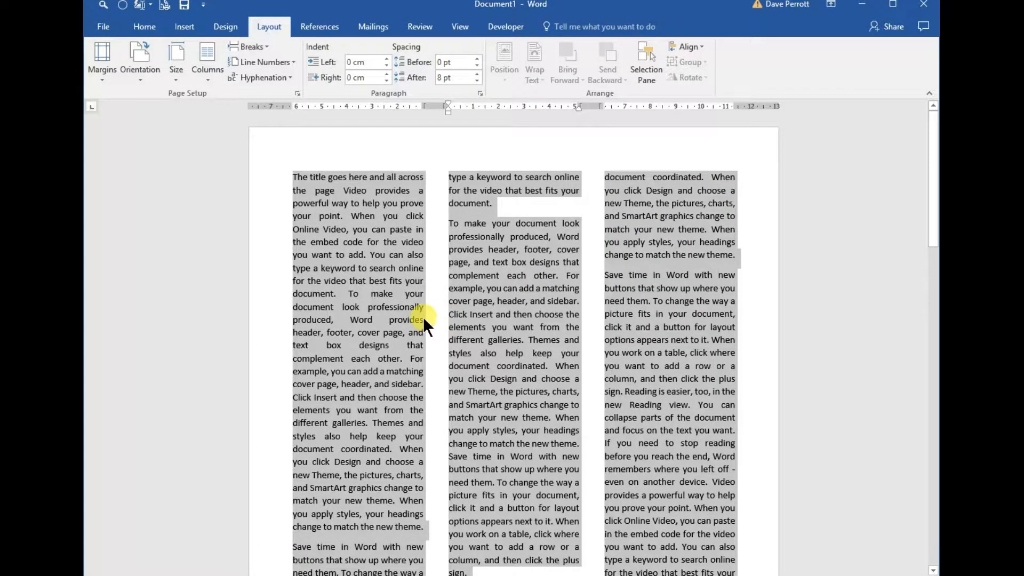
Examine how the text flows through the columns and where the bold "Video provides" paragraph falls on the first page.
scroll(549, 328, "down", 10)
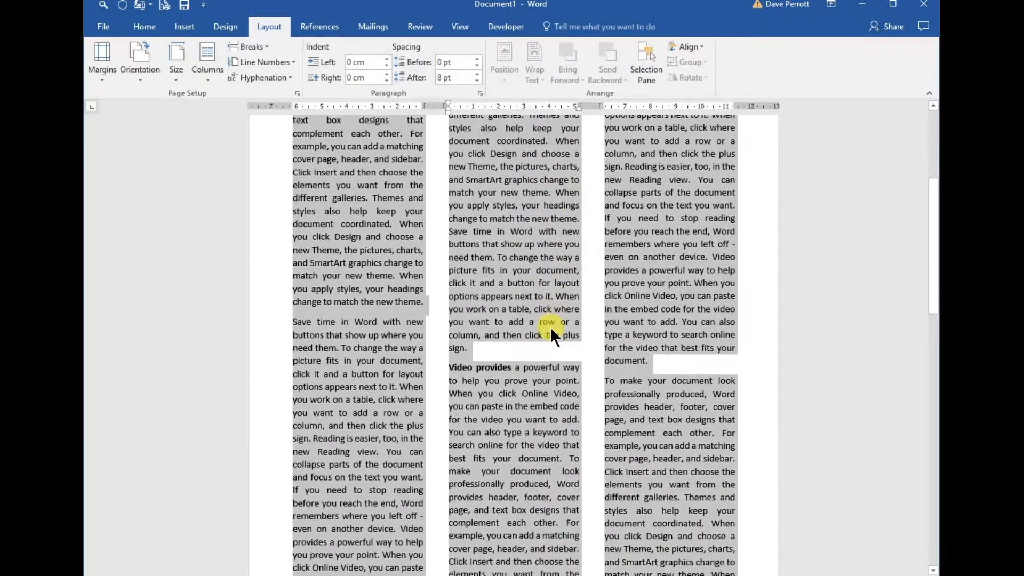
scroll(550, 327, "down", 3)
left_click(635, 389)
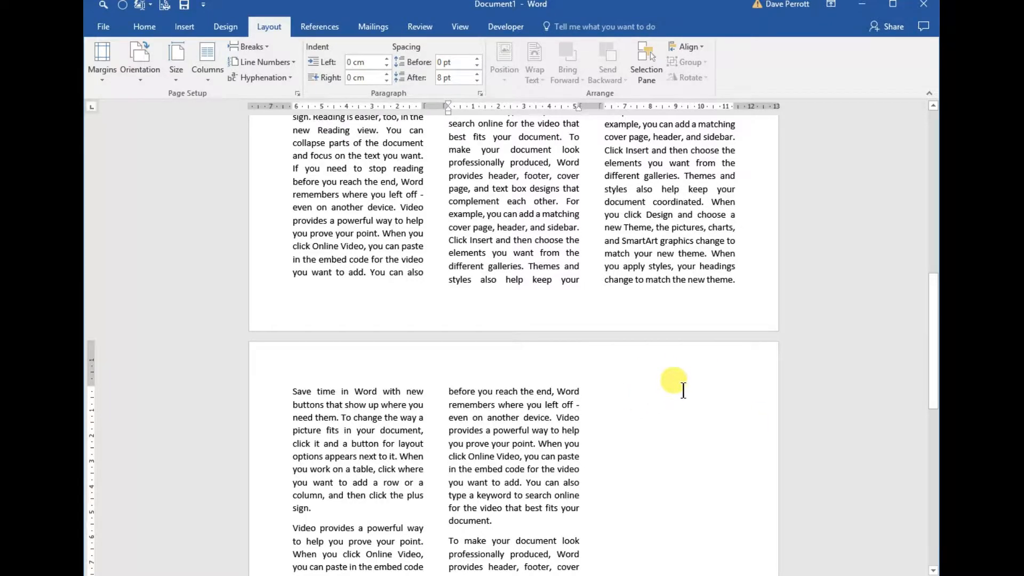
scroll(625, 369, "up", 9)
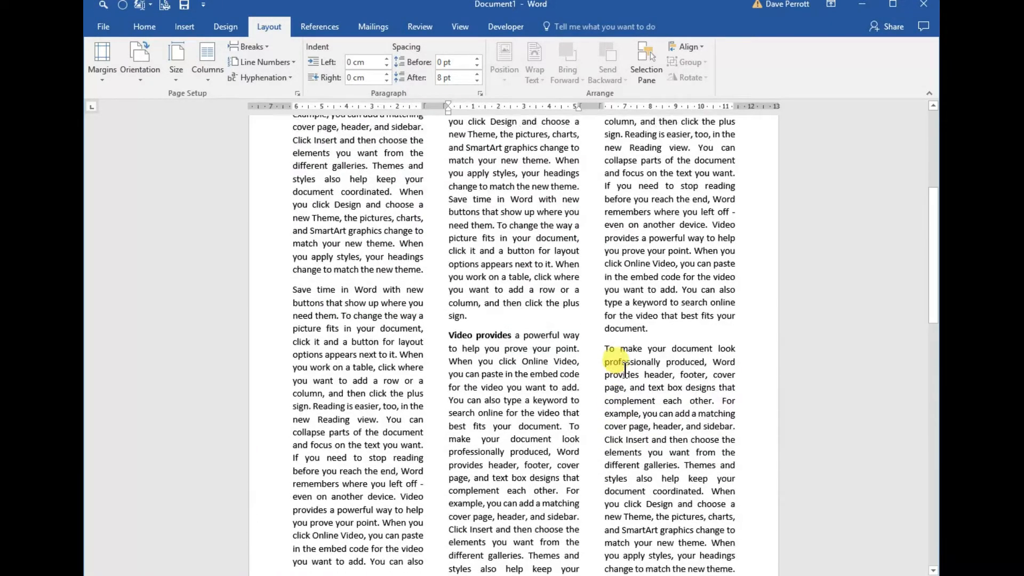
scroll(625, 369, "up", 8)
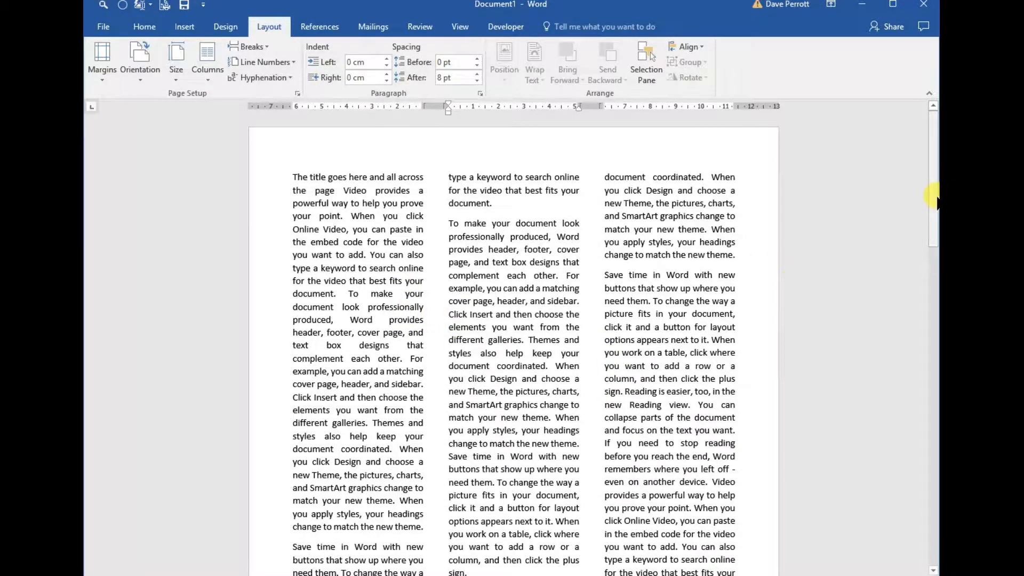
left_click_drag(935, 198, 935, 295)
left_click_drag(448, 259, 506, 260)
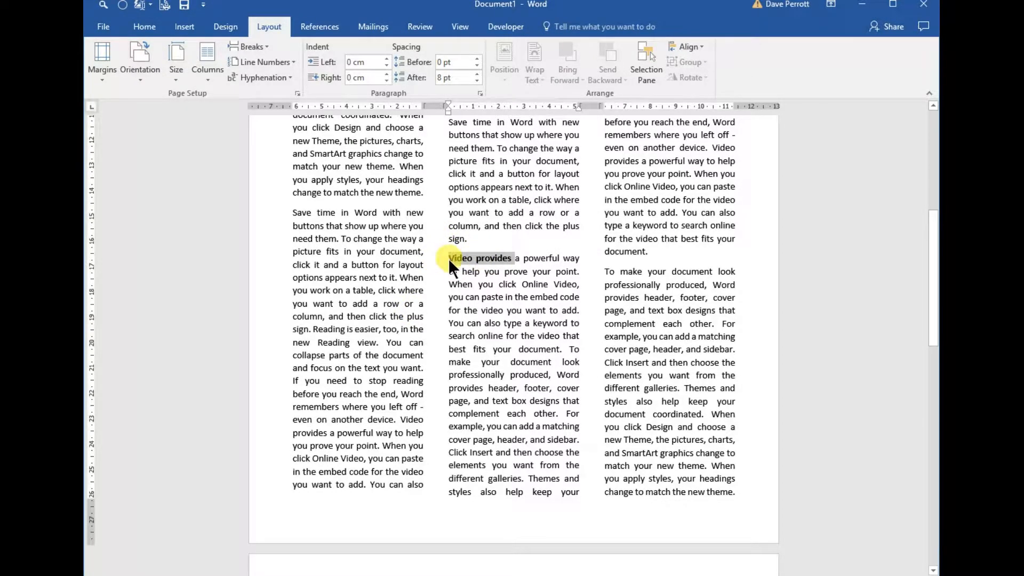
scroll(486, 288, "up", 5)
scroll(590, 171, "up", 3)
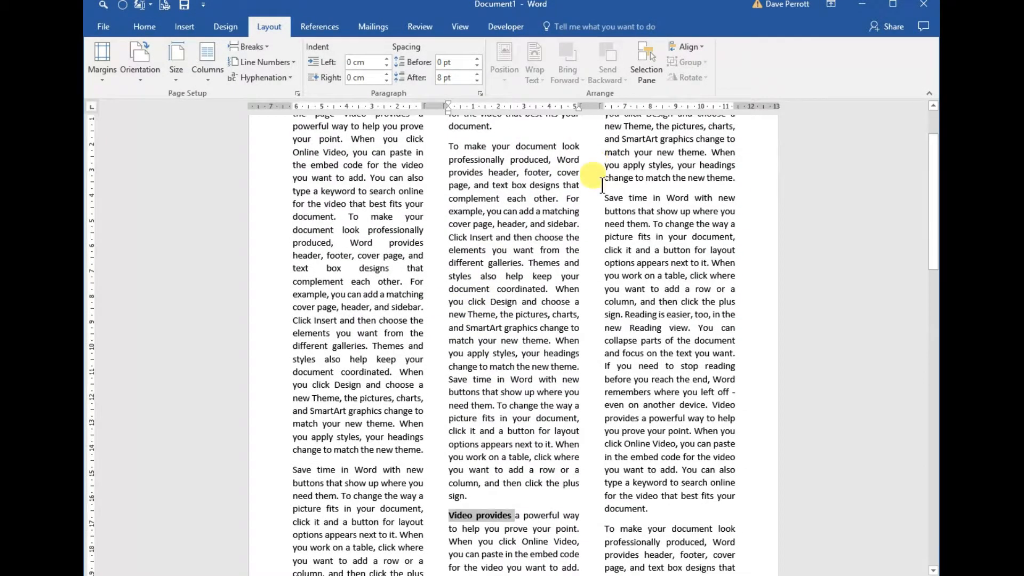
scroll(601, 182, "down", 6)
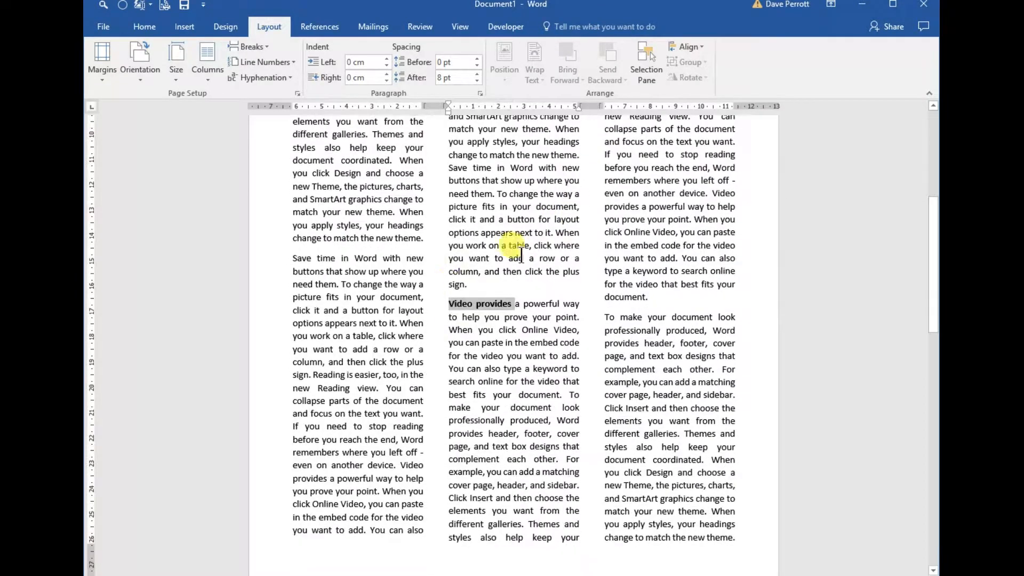
Insert four blank paragraphs before the bold "Video provides" in the middle column to try pushing it towards the third column.
key("Left")
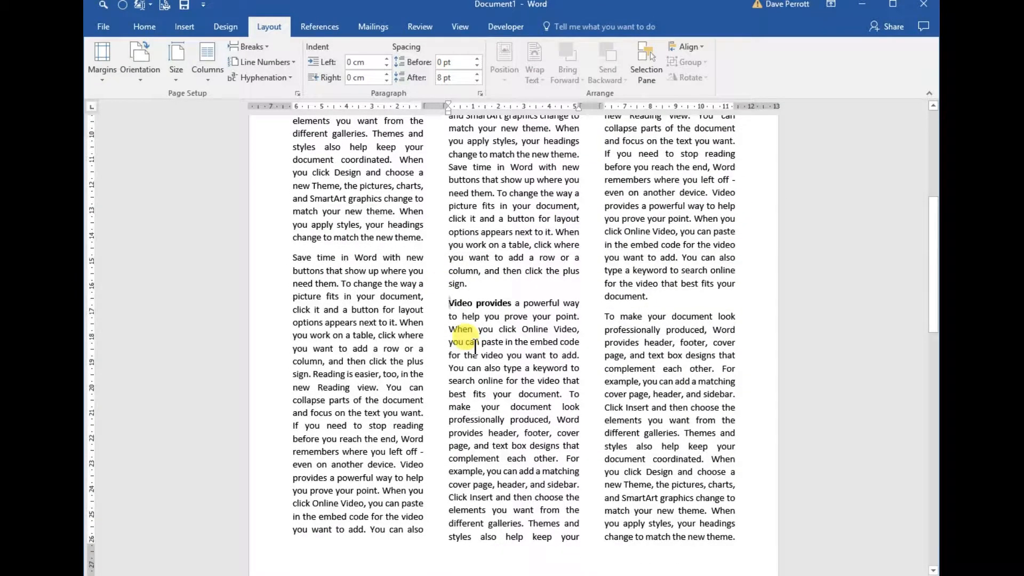
key("Return")
key("Return")
key("Return")
key("Return")
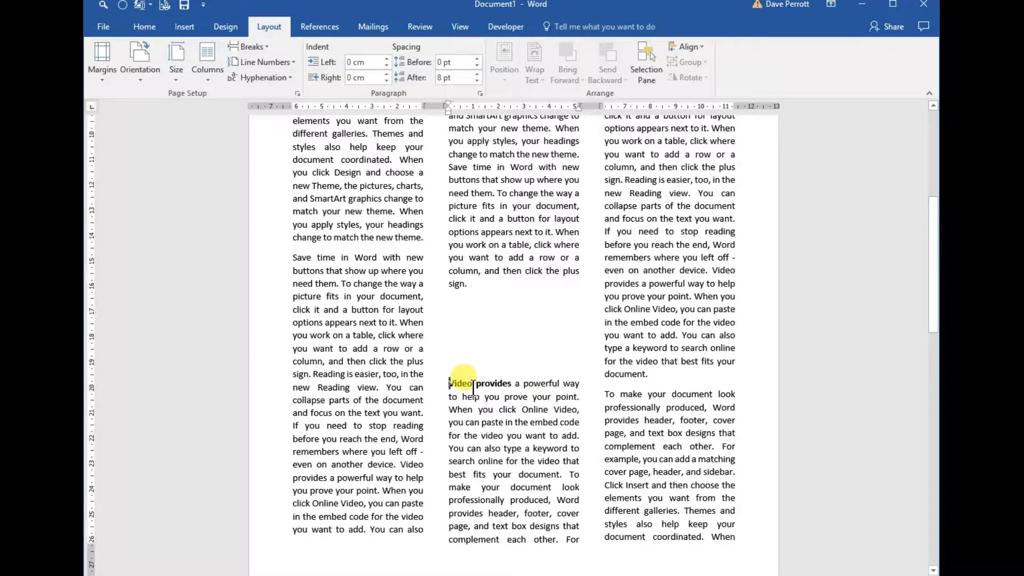
scroll(473, 385, "up", 3)
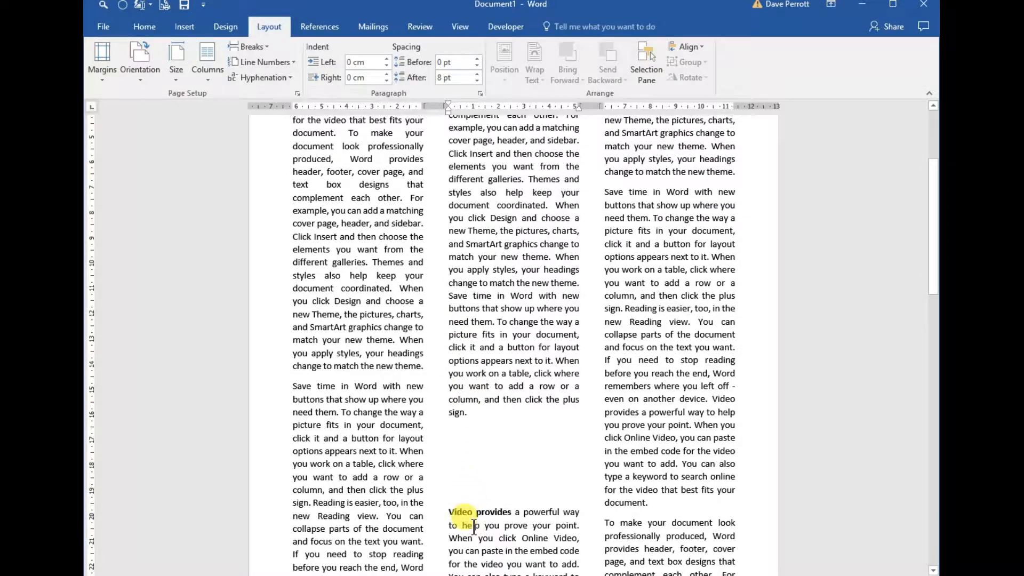
scroll(475, 506, "up", 4)
left_click(607, 177)
scroll(590, 320, "down", 3)
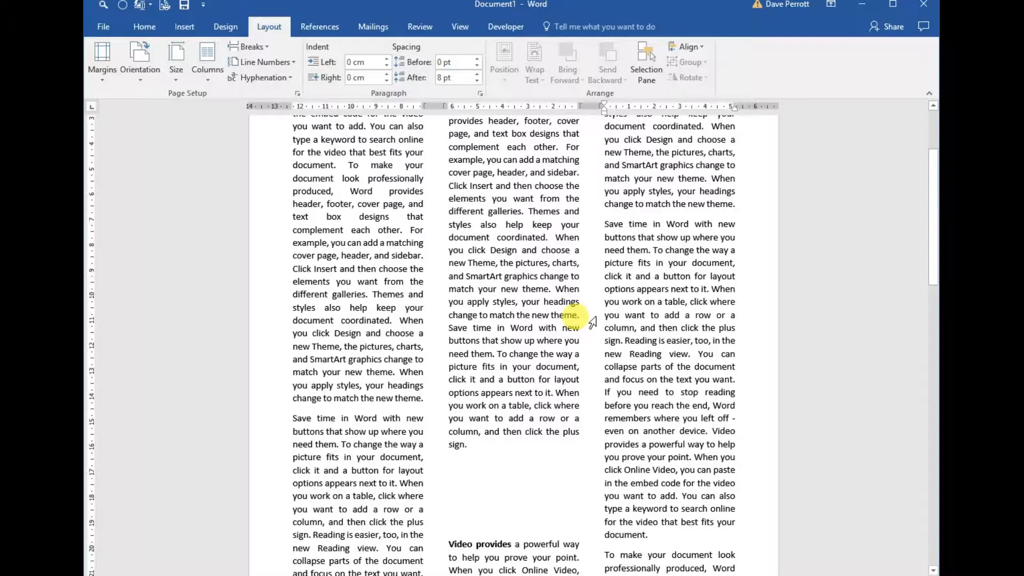
scroll(521, 389, "down", 3)
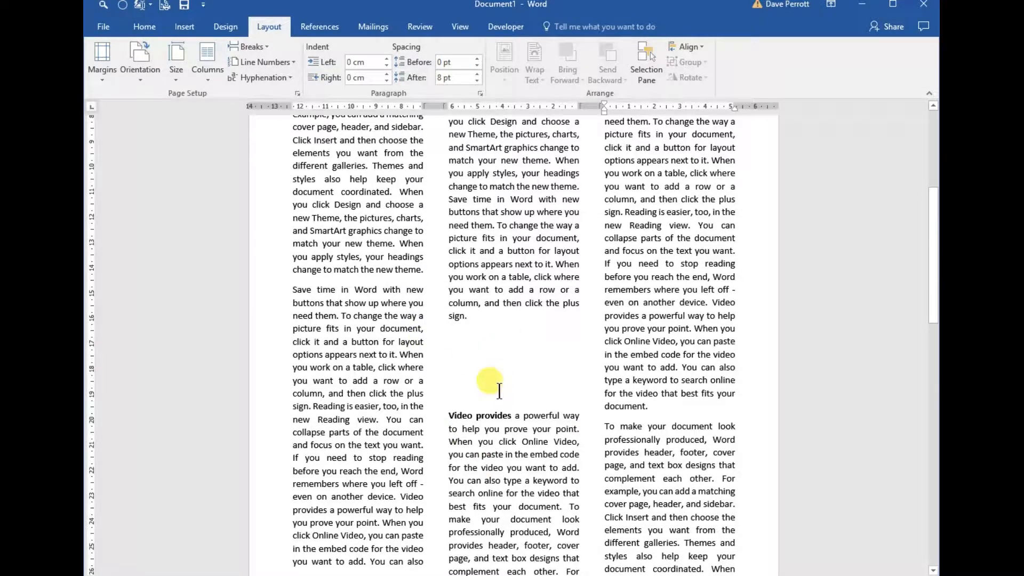
Show the formatting marks and delete the four blank paragraphs above the bold "Video provides".
left_click(447, 415)
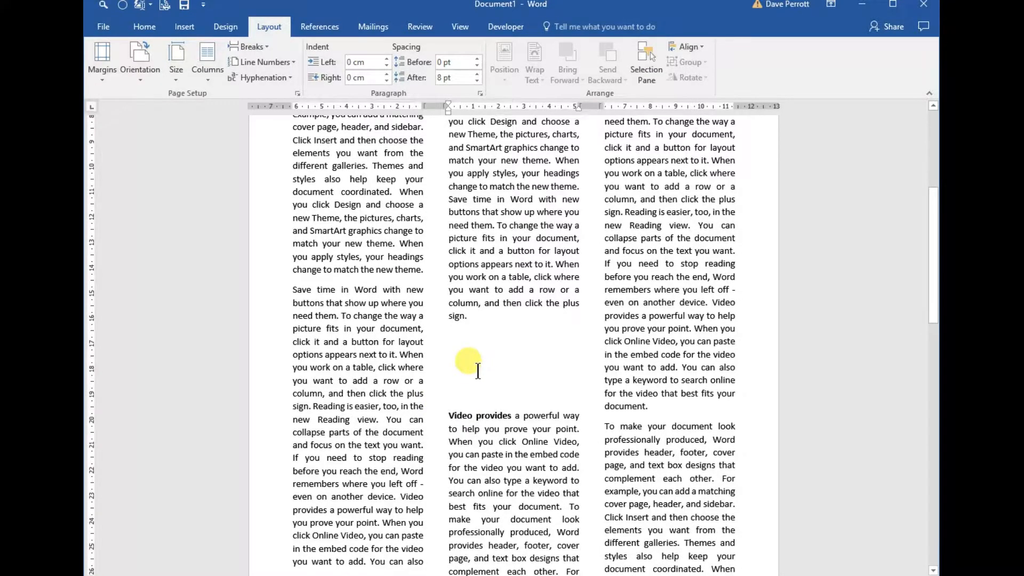
scroll(478, 370, "up", 2)
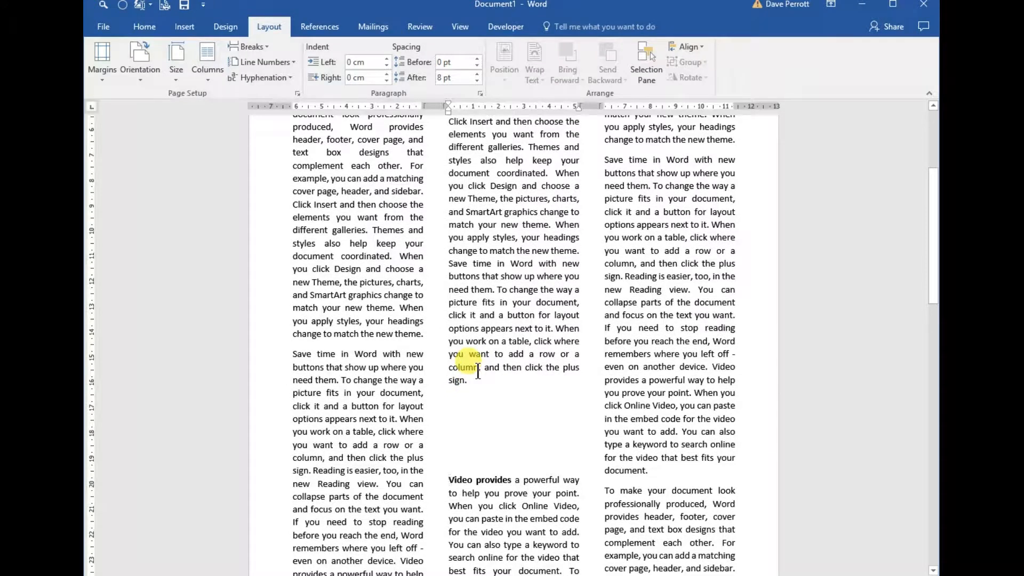
key("ctrl+shift+8")
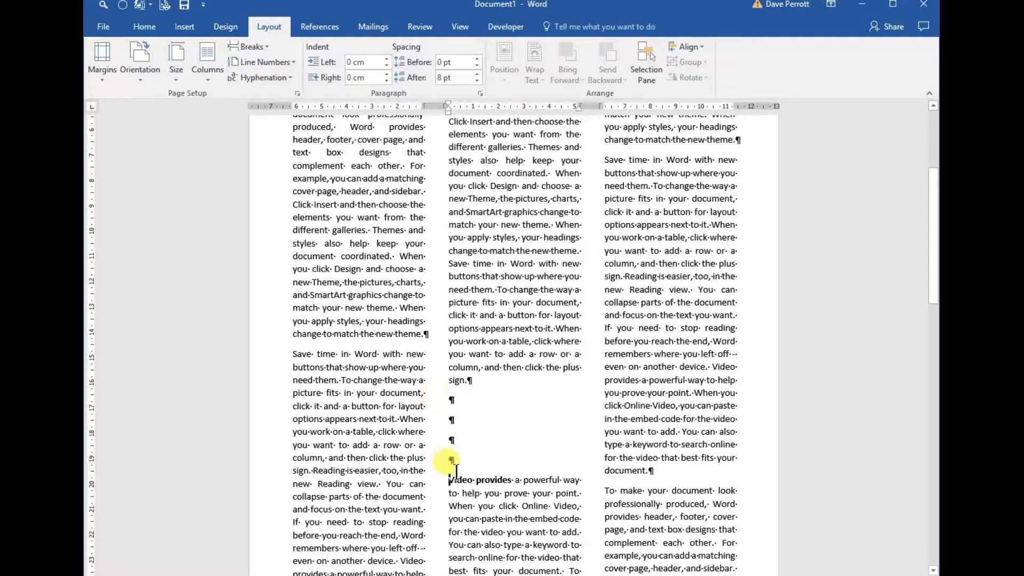
key("BackSpace")
key("BackSpace")
key("BackSpace")
key("BackSpace")
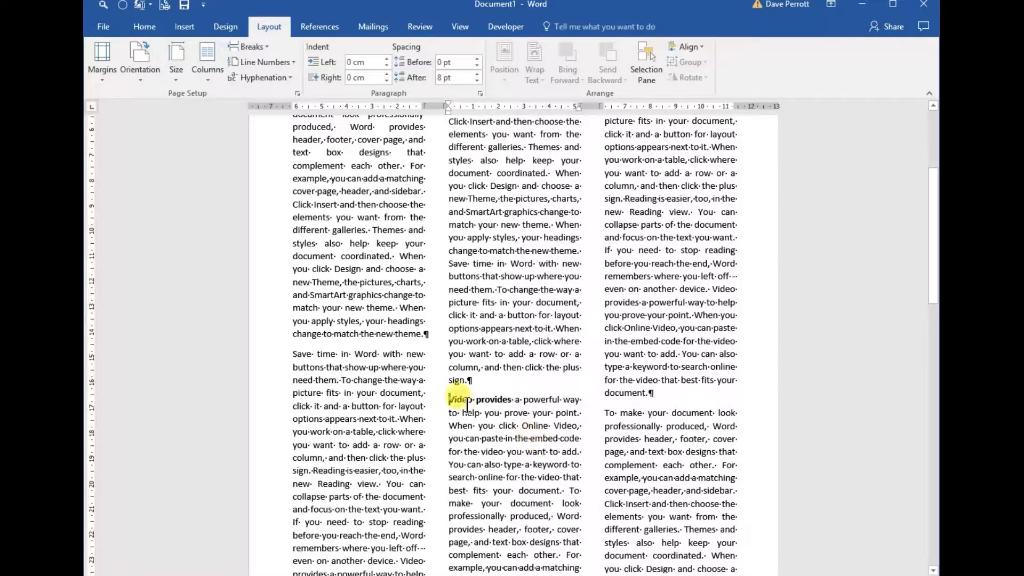
Insert a column break directly before the bold "Video provides" in the middle column so that paragraph starts the third column.
scroll(552, 405, "down", 3)
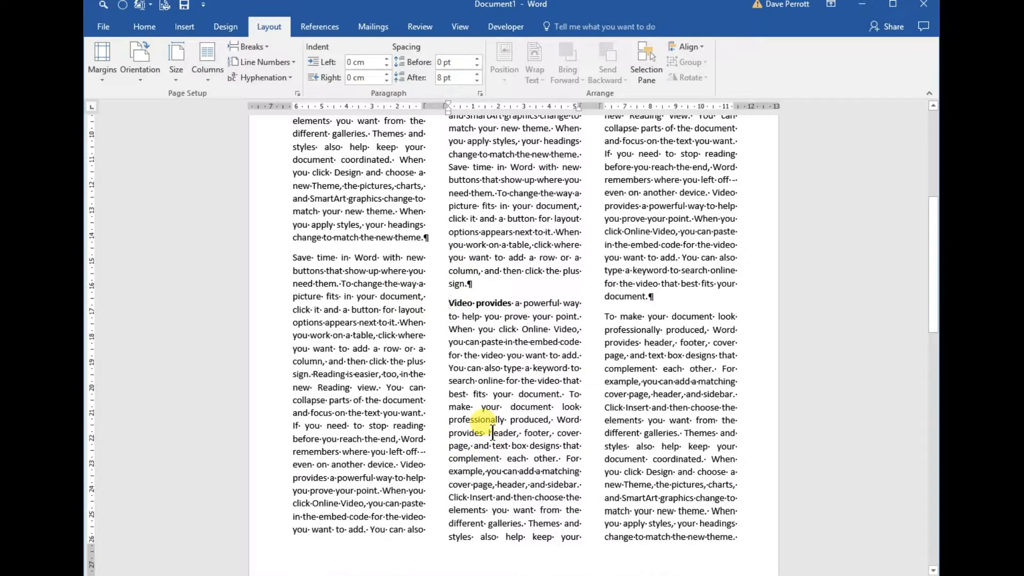
left_click_drag(448, 303, 515, 303)
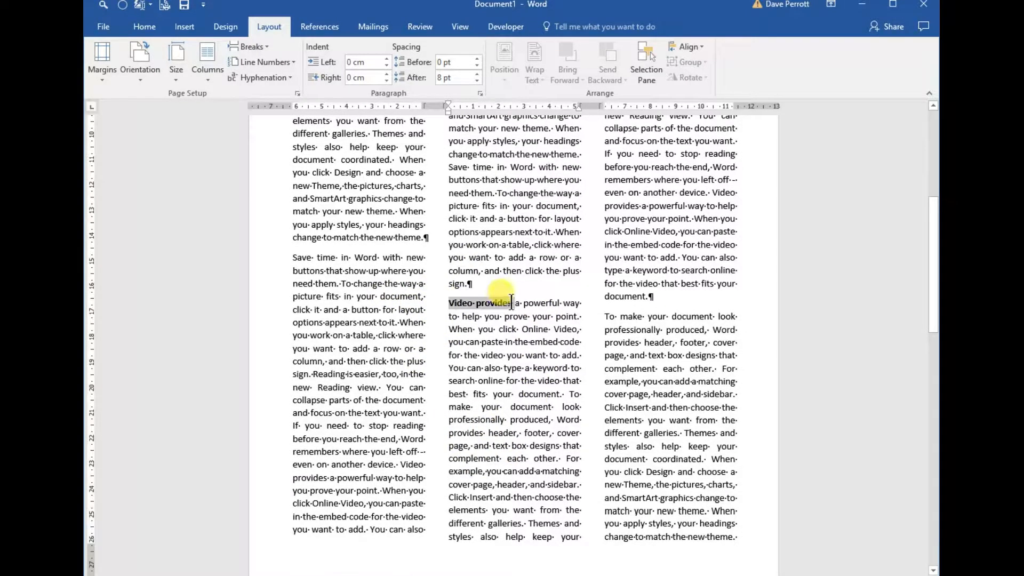
scroll(494, 379, "up", 6)
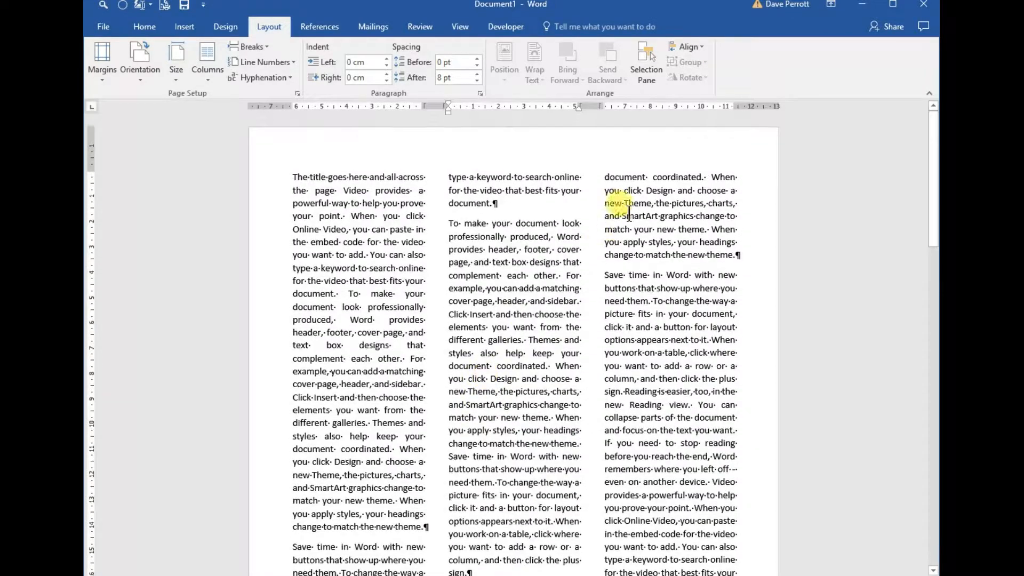
scroll(572, 265, "down", 1)
scroll(572, 265, "down", 6)
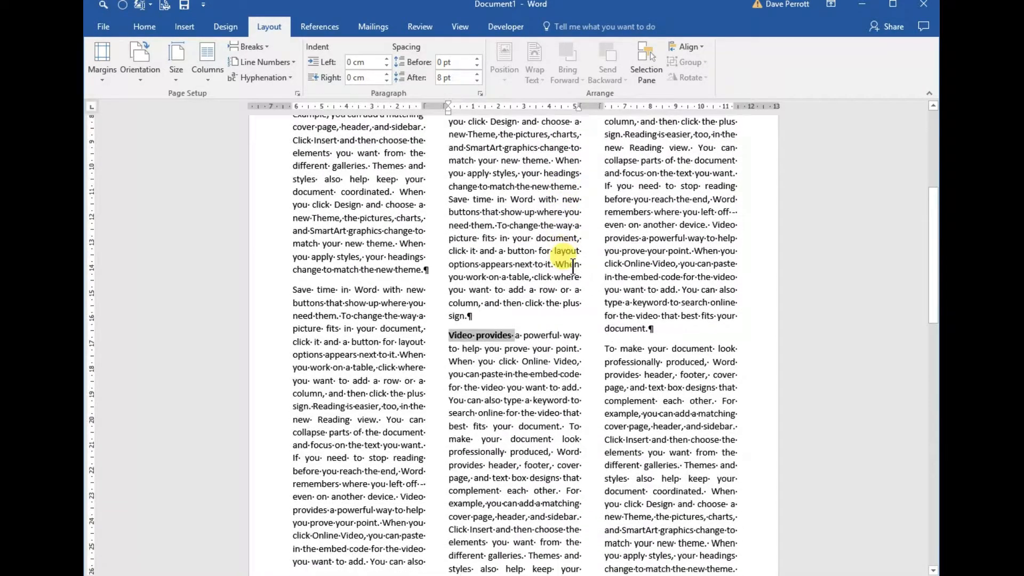
left_click(449, 270)
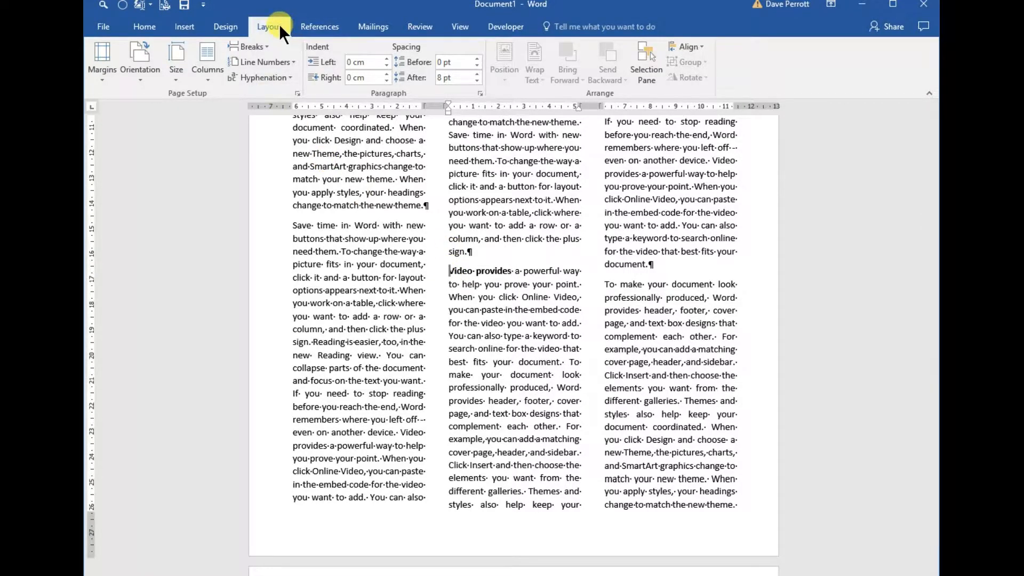
left_click(263, 47)
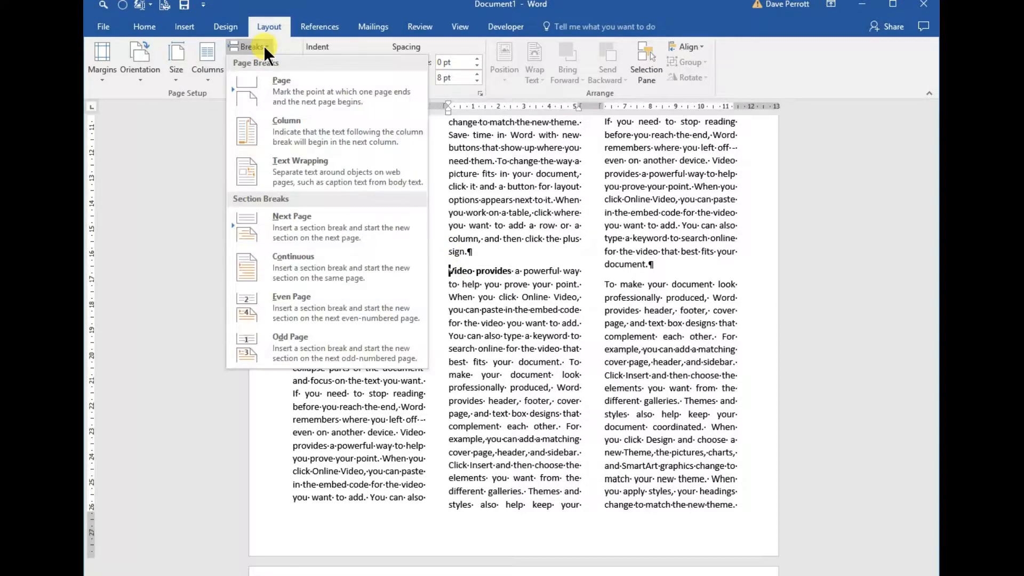
left_click(263, 132)
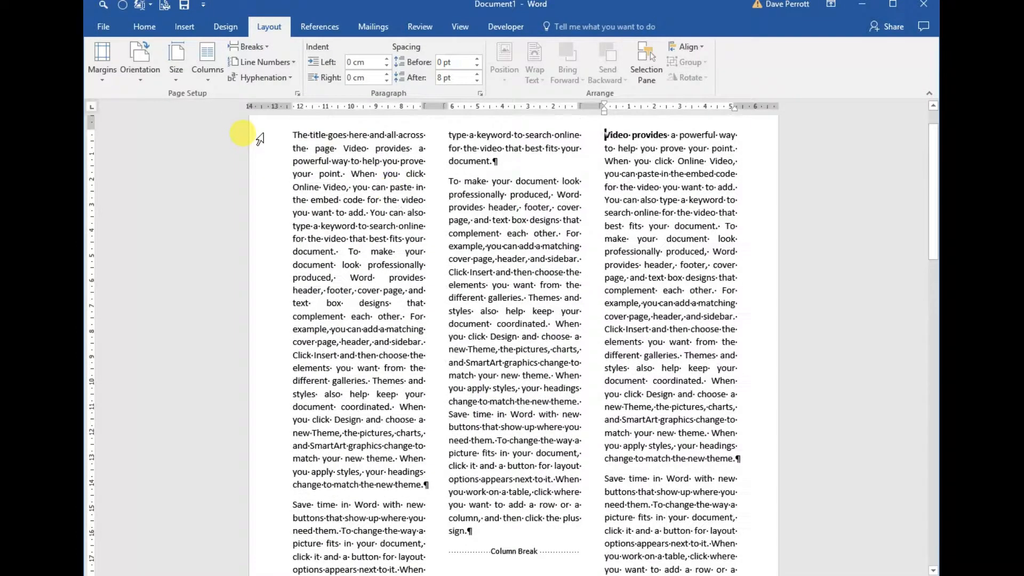
Examine the column break in the middle column and the start of the third column, with formatting marks hidden and shown.
scroll(446, 246, "down", 6)
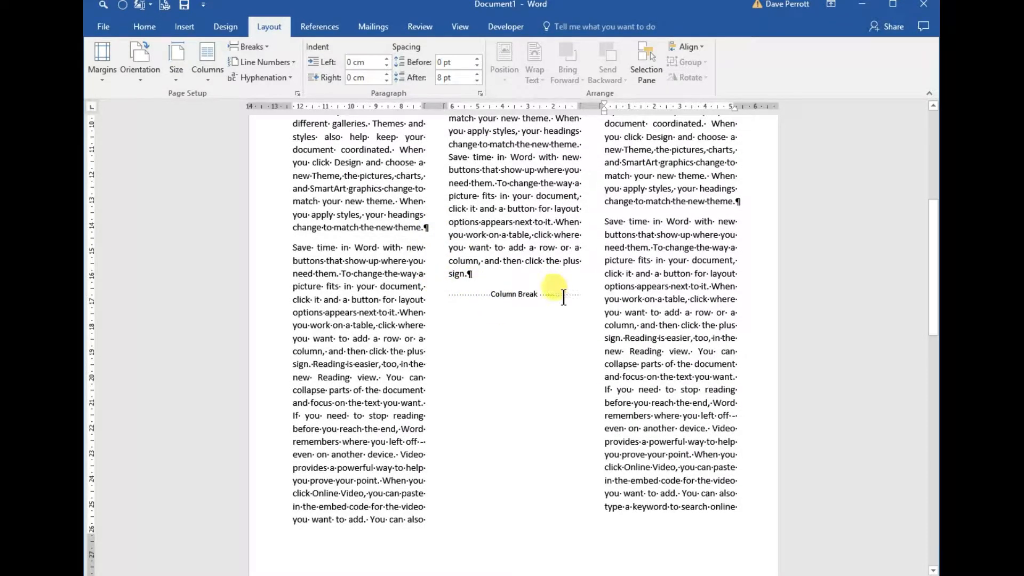
scroll(544, 294, "down", 1)
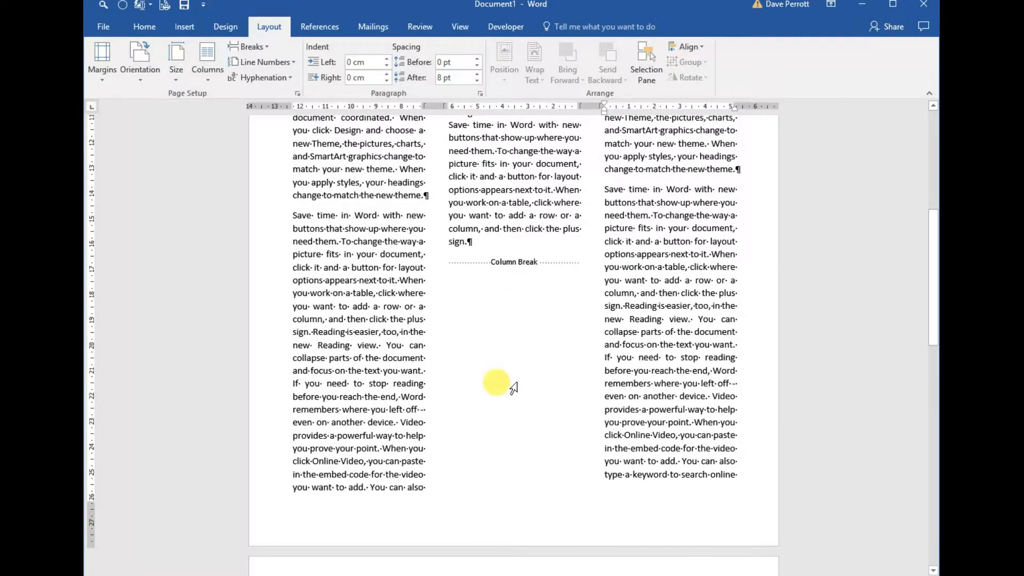
scroll(498, 384, "up", 8)
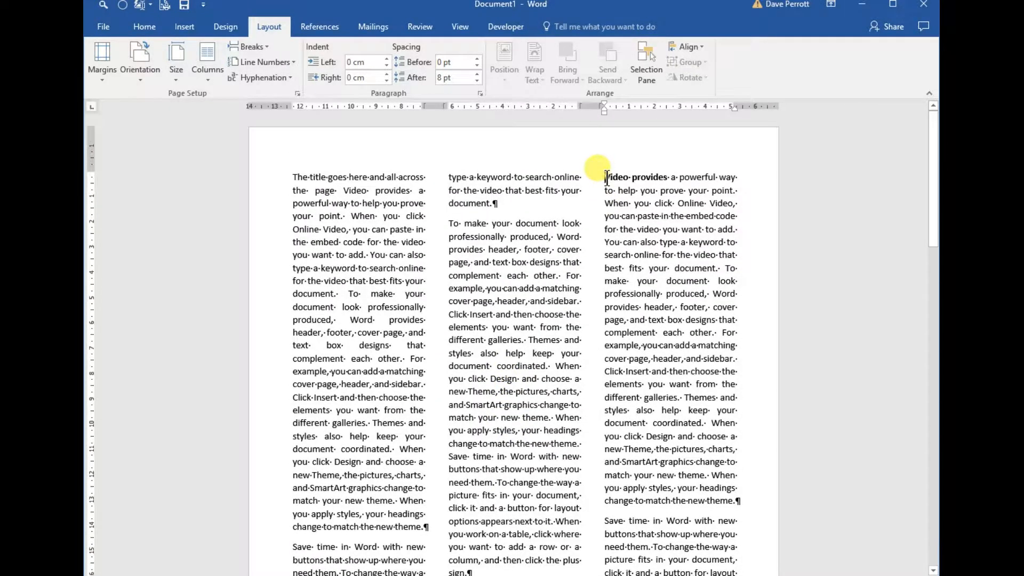
scroll(599, 163, "down", 3)
scroll(597, 166, "up", 3)
scroll(597, 160, "down", 5)
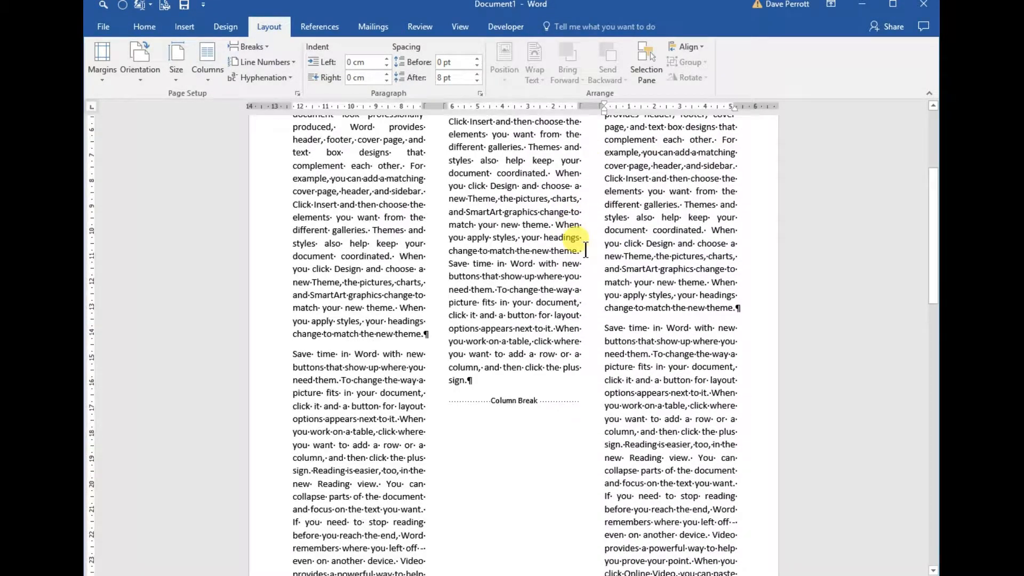
key("ctrl+shift+8")
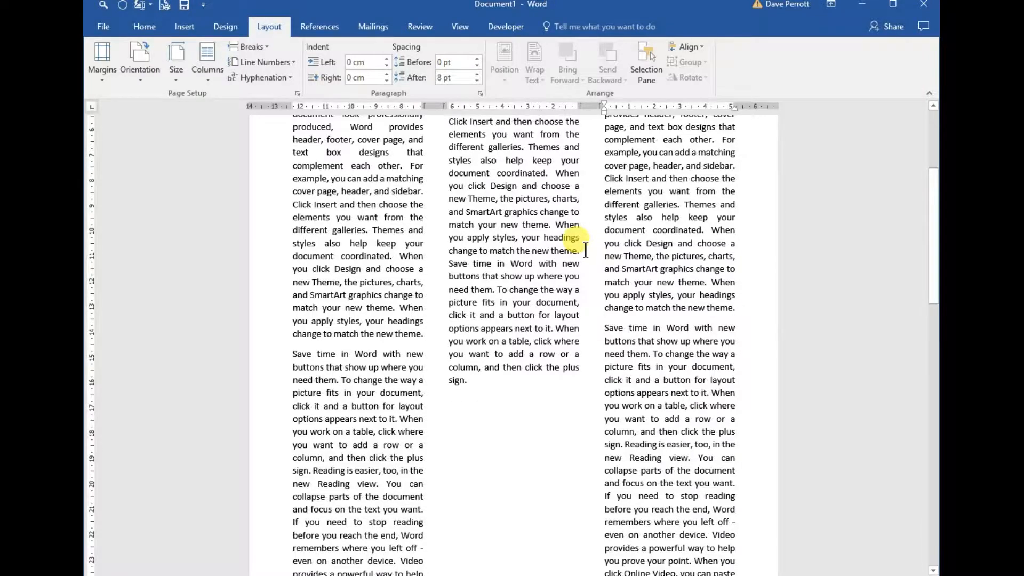
scroll(515, 423, "up", 3)
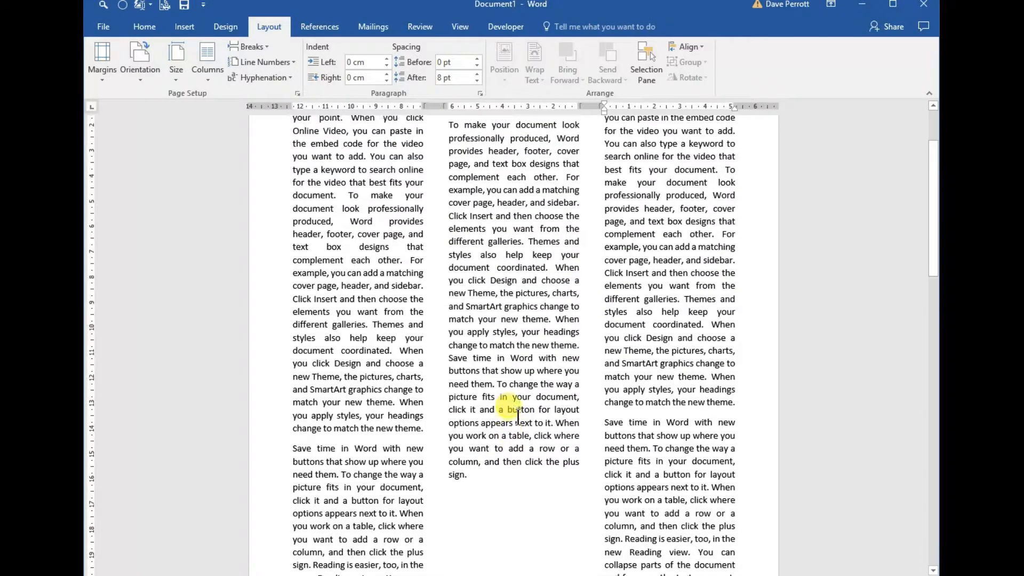
key("ctrl+shift+8")
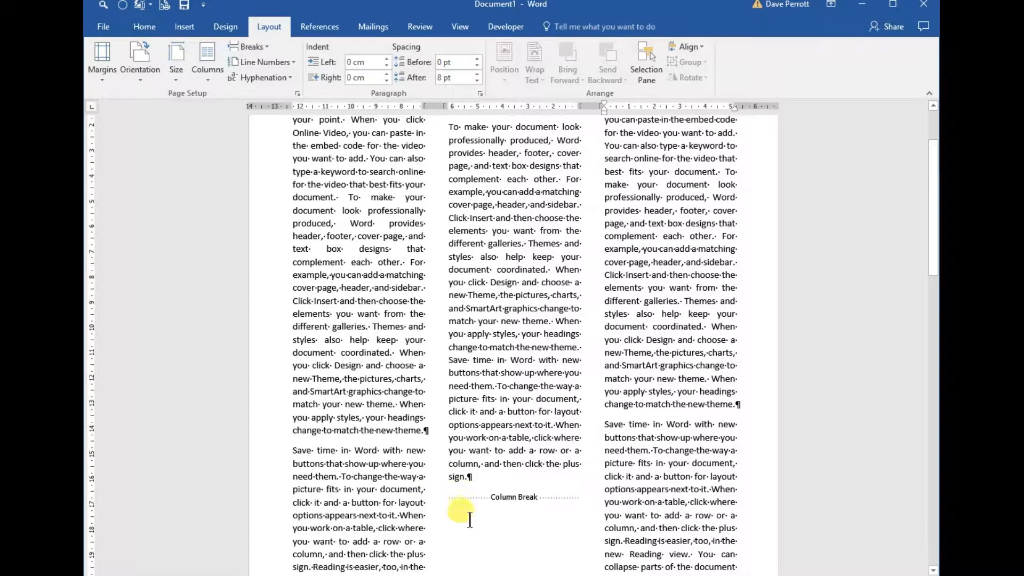
scroll(507, 356, "up", 3)
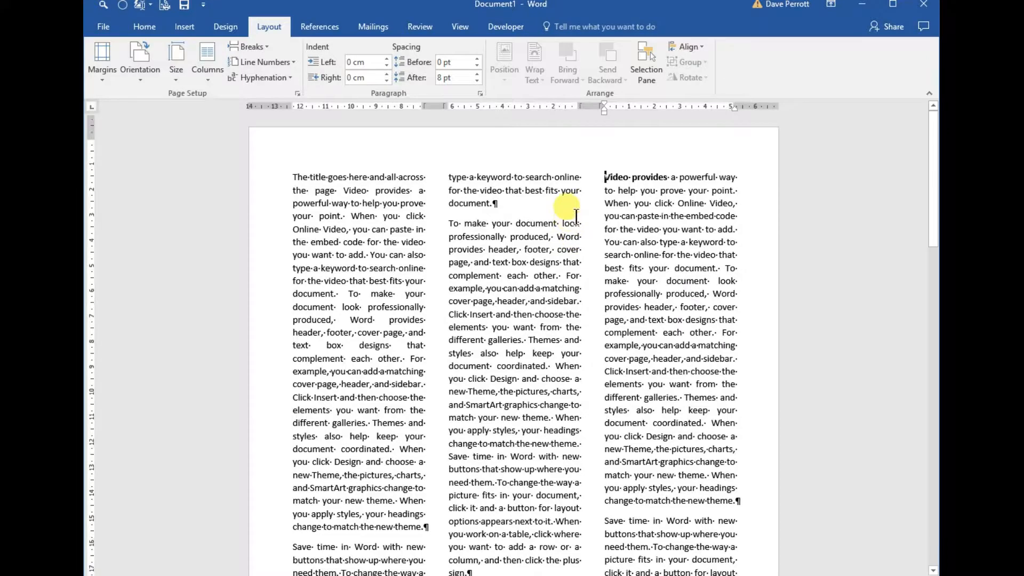
scroll(576, 216, "down", 2)
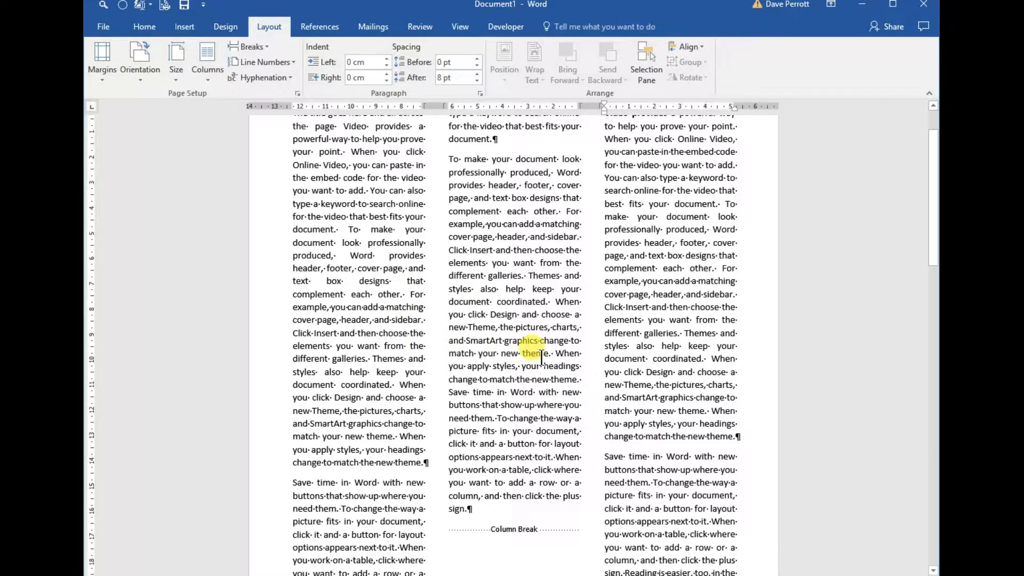
scroll(541, 357, "down", 3)
scroll(541, 357, "down", 3)
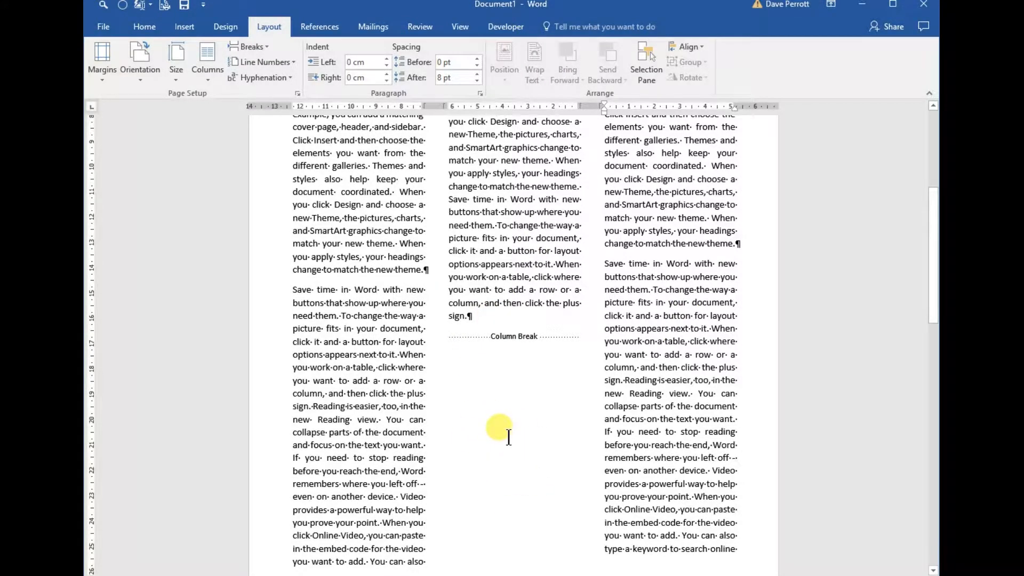
scroll(508, 437, "up", 8)
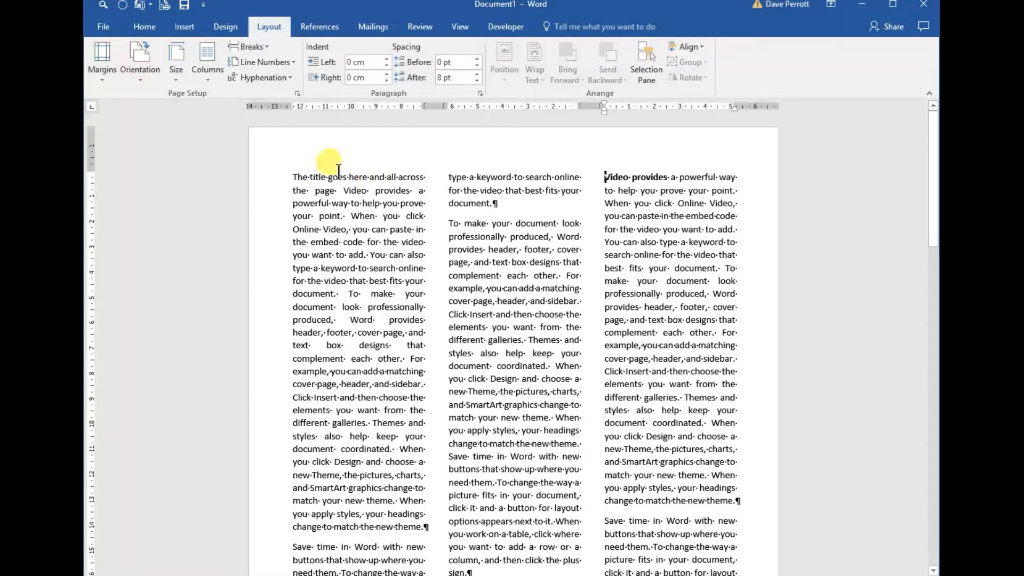
Insert a continuous section break between the title text "The title goes here and all across the page" and the first "Video provides".
left_click_drag(293, 176, 344, 191)
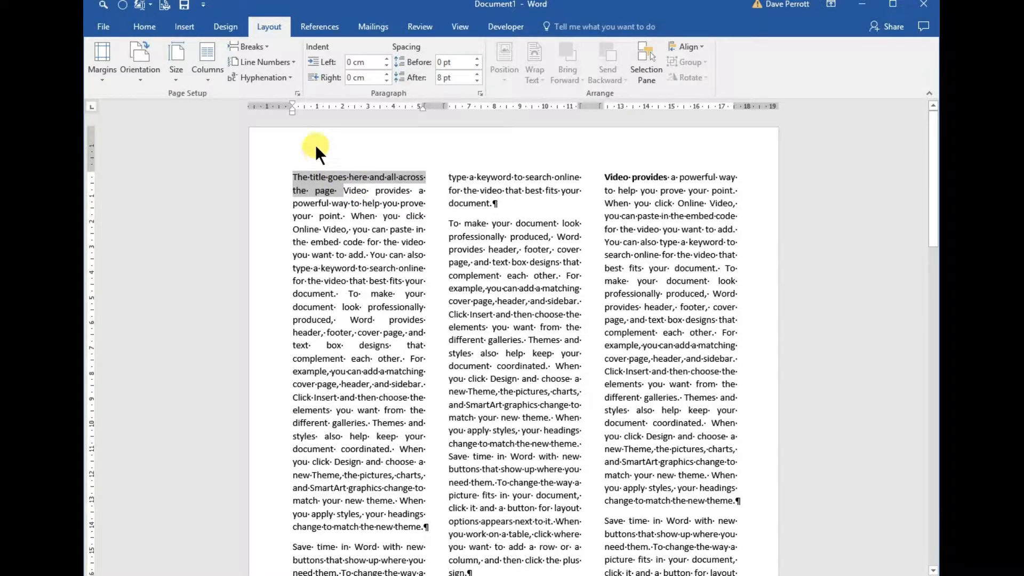
left_click(344, 191)
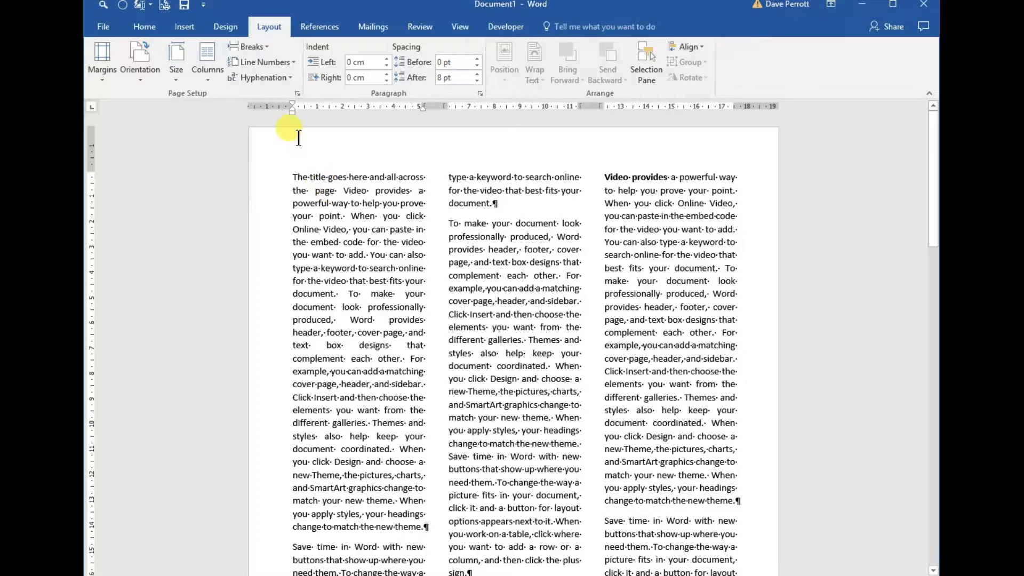
left_click(265, 44)
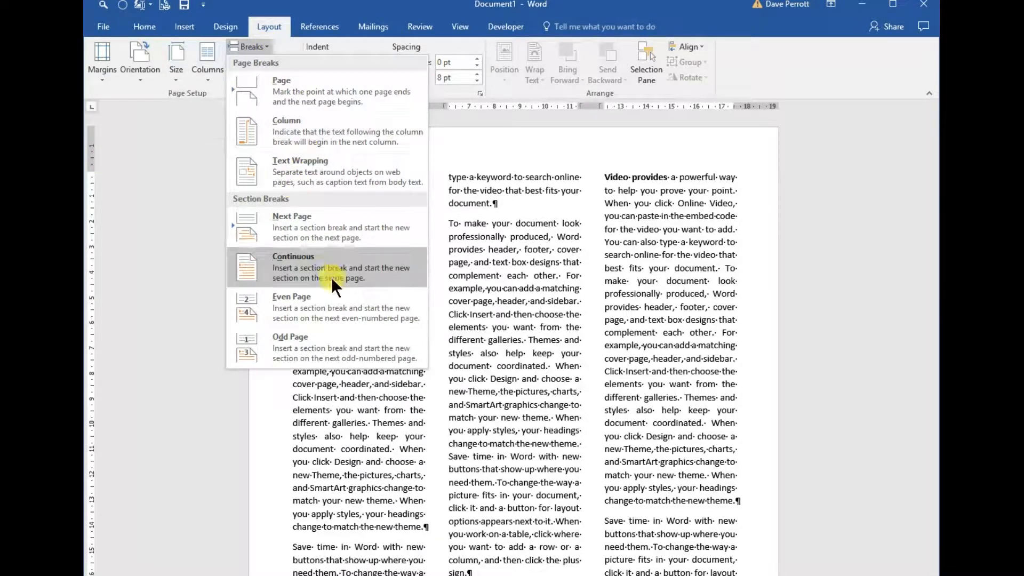
left_click(283, 265)
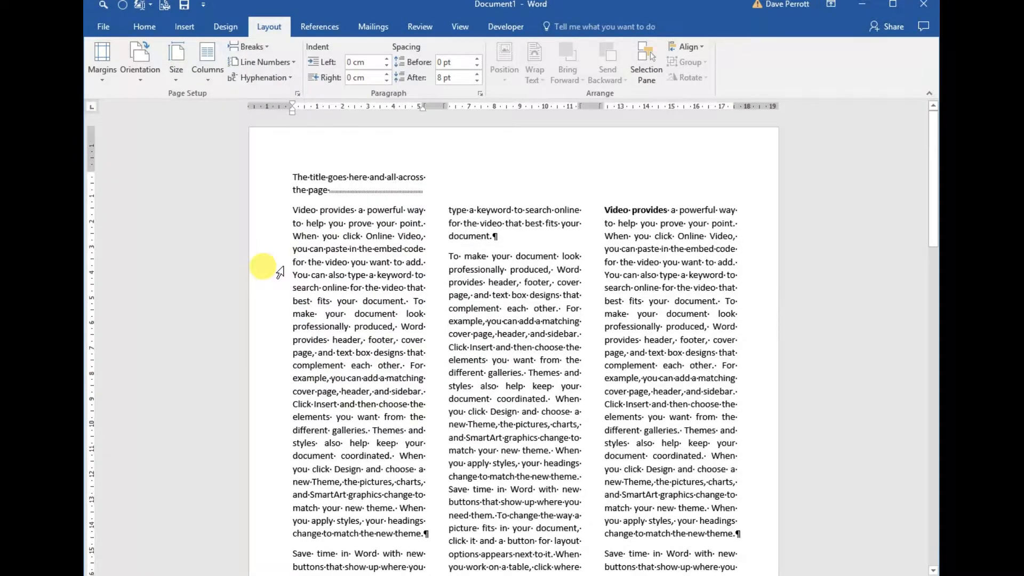
Make the title line bold and underlined, and set its section to one column so it spans the page.
left_click(328, 192)
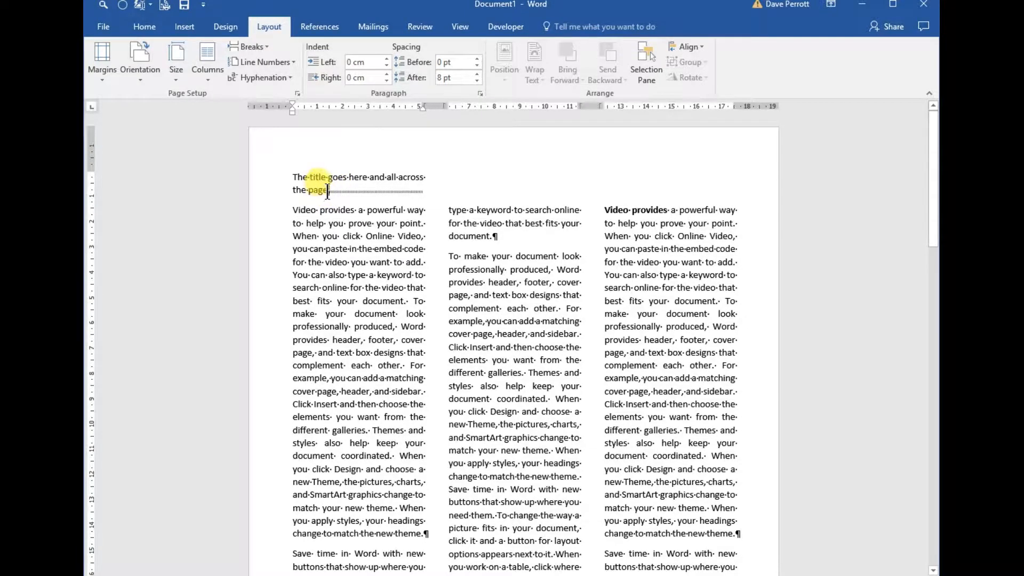
triple_click(298, 181)
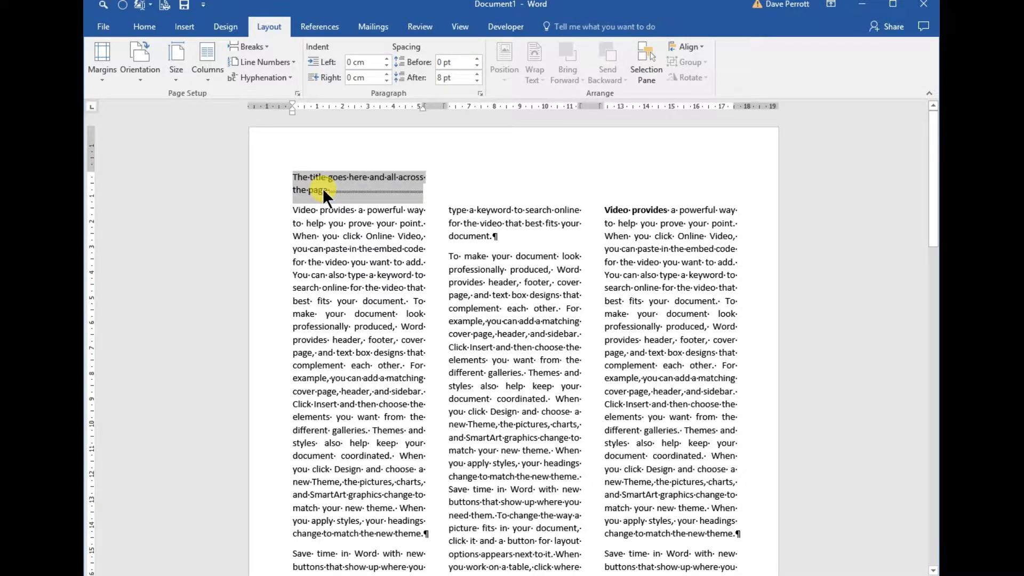
key("ctrl+b")
key("ctrl+u")
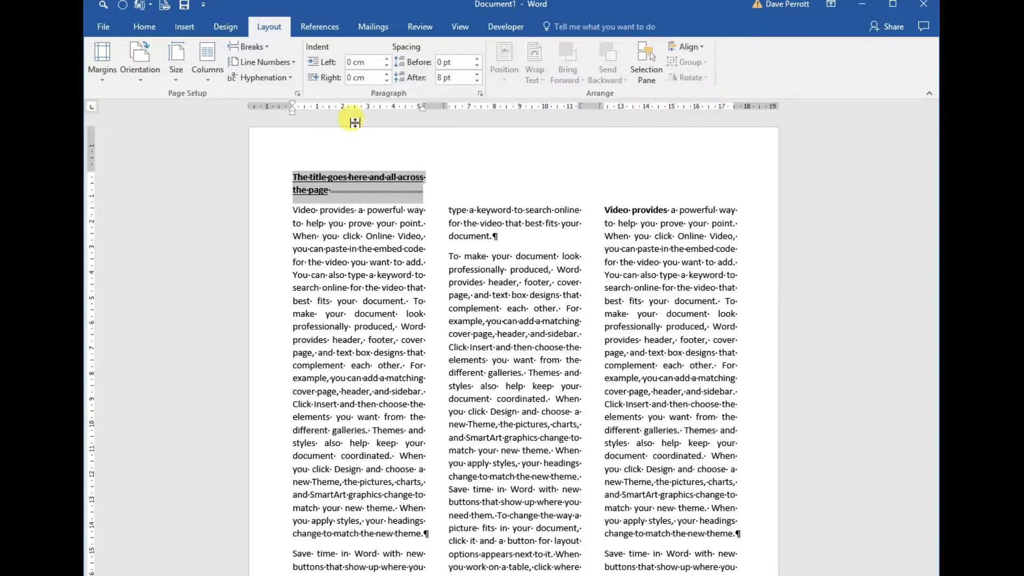
left_click(203, 76)
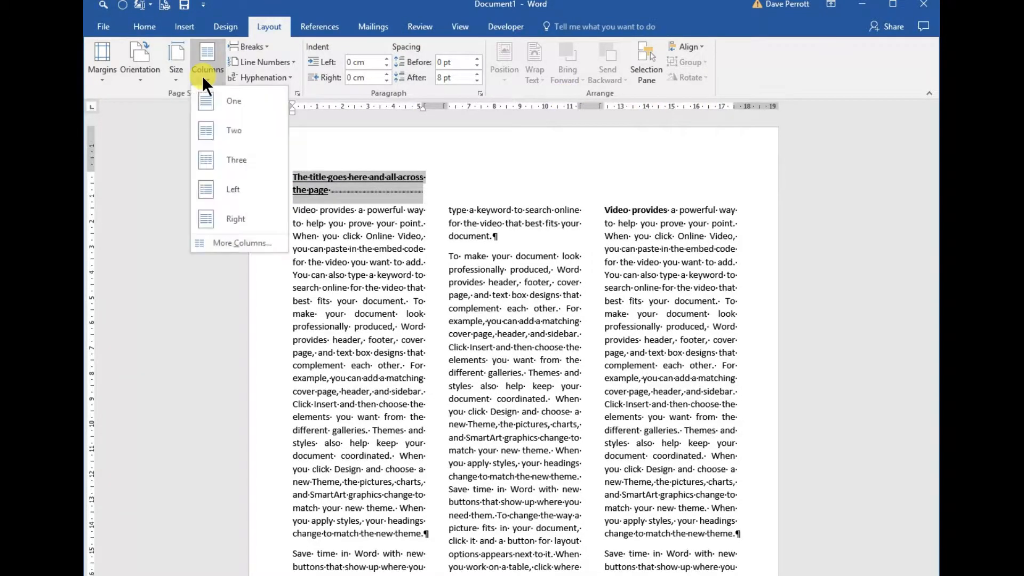
left_click(205, 101)
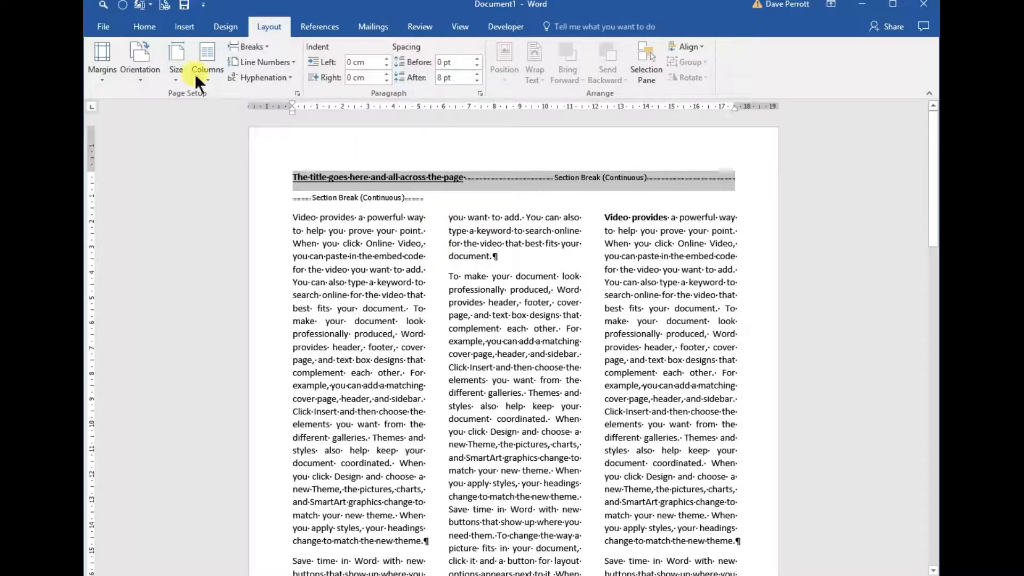
Centre the title across the page and increase its font size by three increments.
key("ctrl+r")
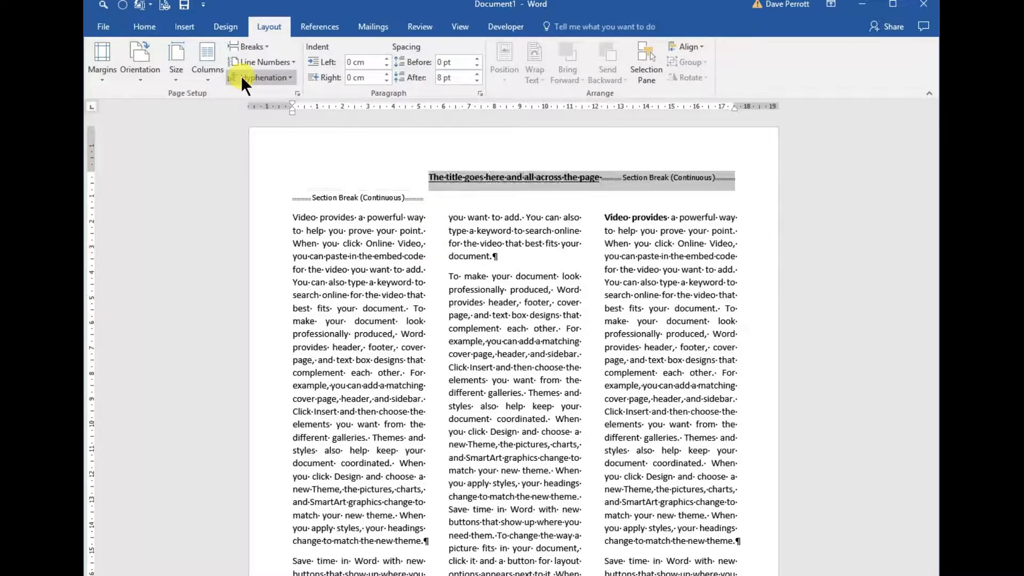
key("ctrl+shift+period")
key("ctrl+shift+period")
key("ctrl+shift+period")
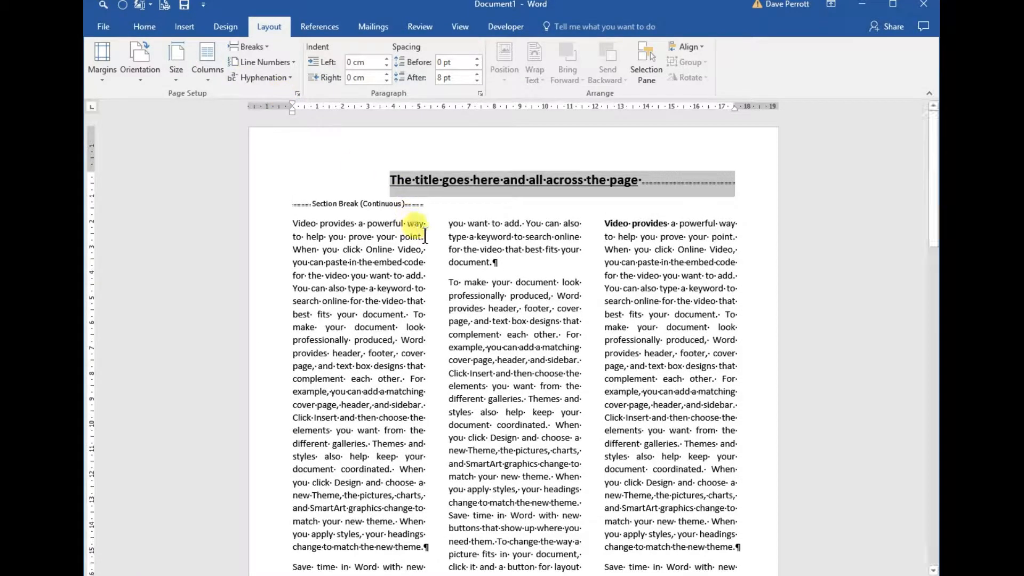
Hide the formatting marks and review the title and three-column layout down to the end of the first page.
left_click(451, 223)
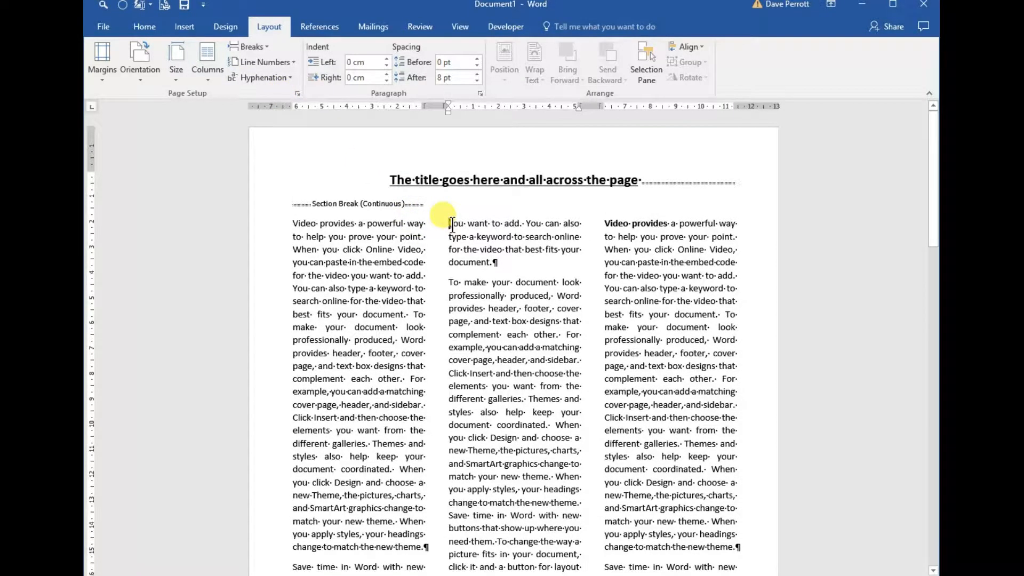
key("ctrl+shift+8")
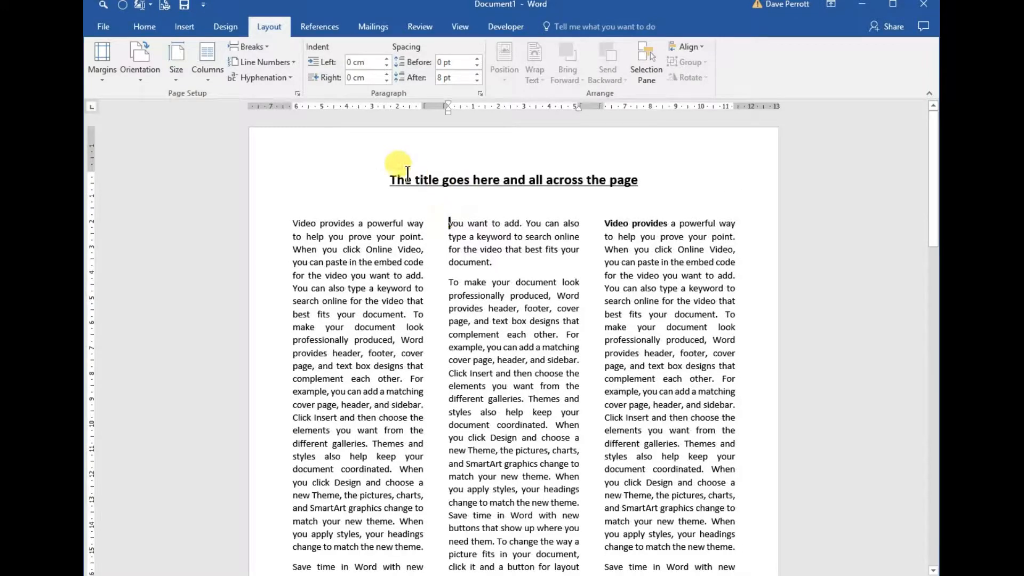
left_click(391, 181)
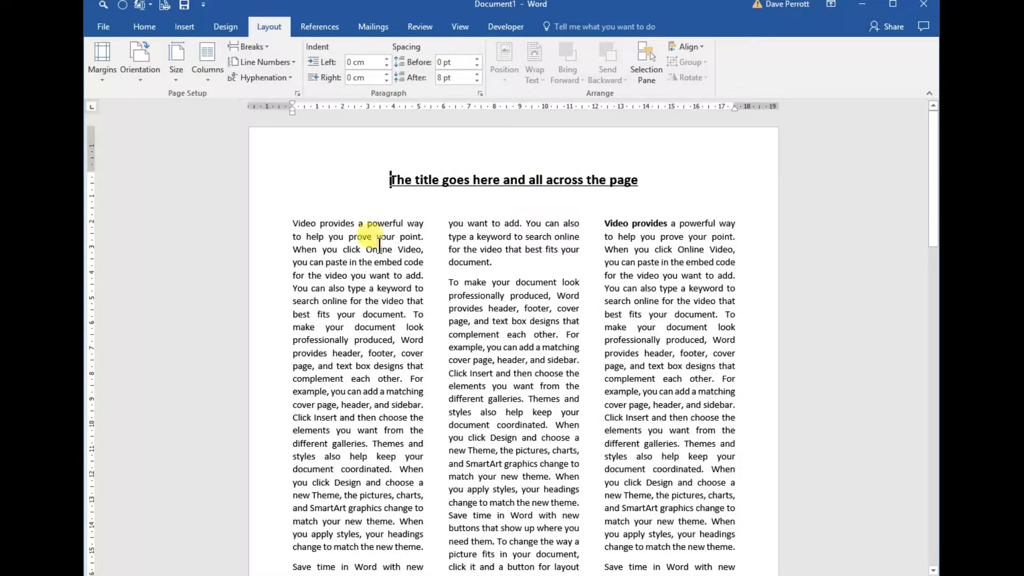
scroll(288, 221, "down", 1)
scroll(373, 316, "down", 3)
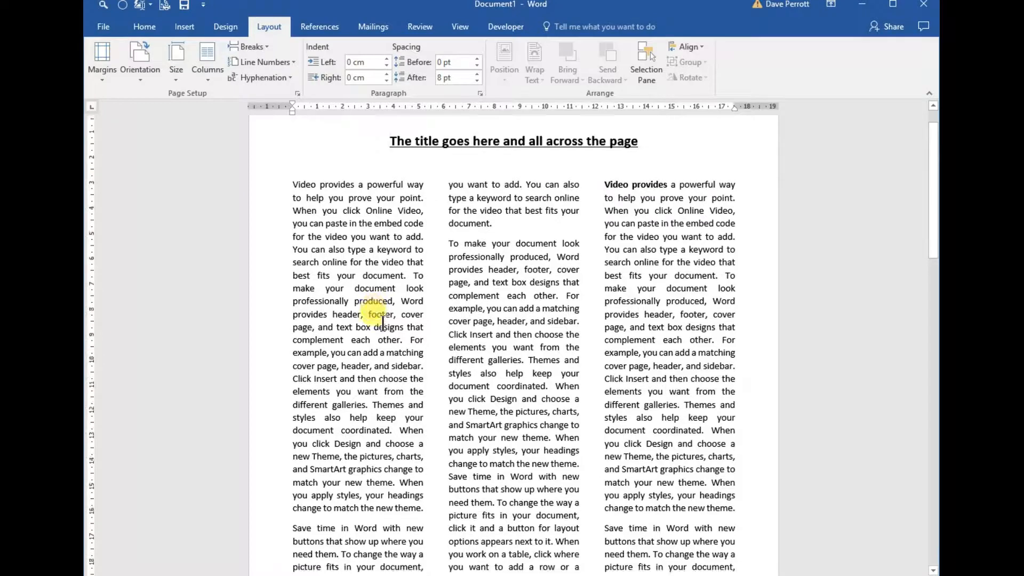
scroll(525, 320, "down", 3)
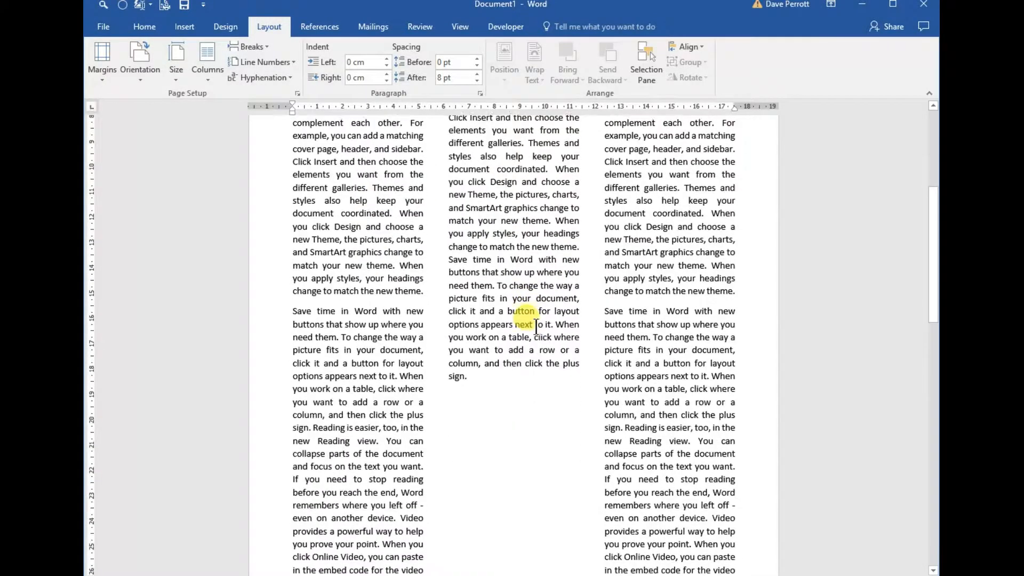
scroll(536, 325, "down", 11)
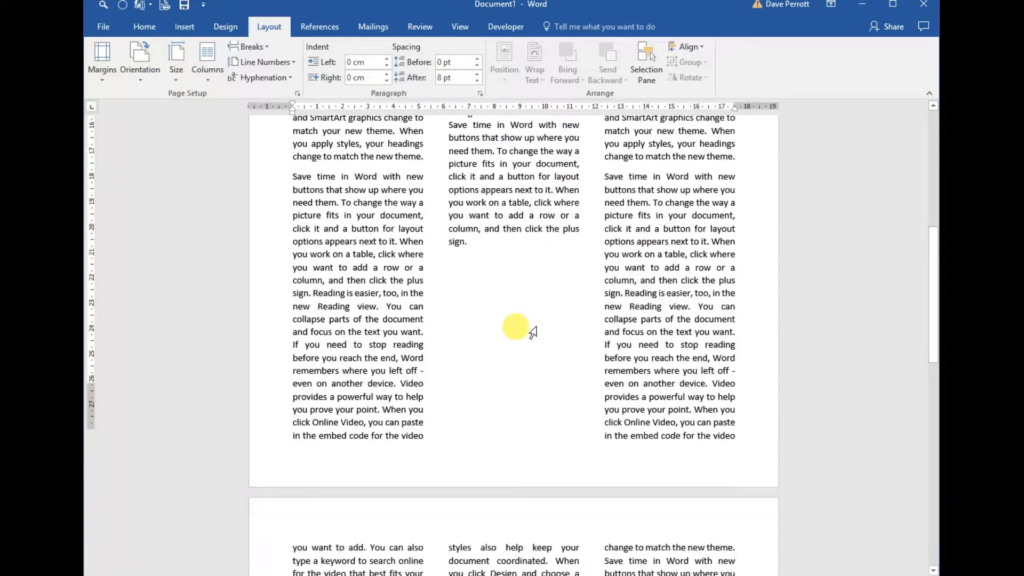
Insert a continuous section break before the "Video provides a powerful way" paragraph in the first column of the second page.
scroll(536, 325, "down", 7)
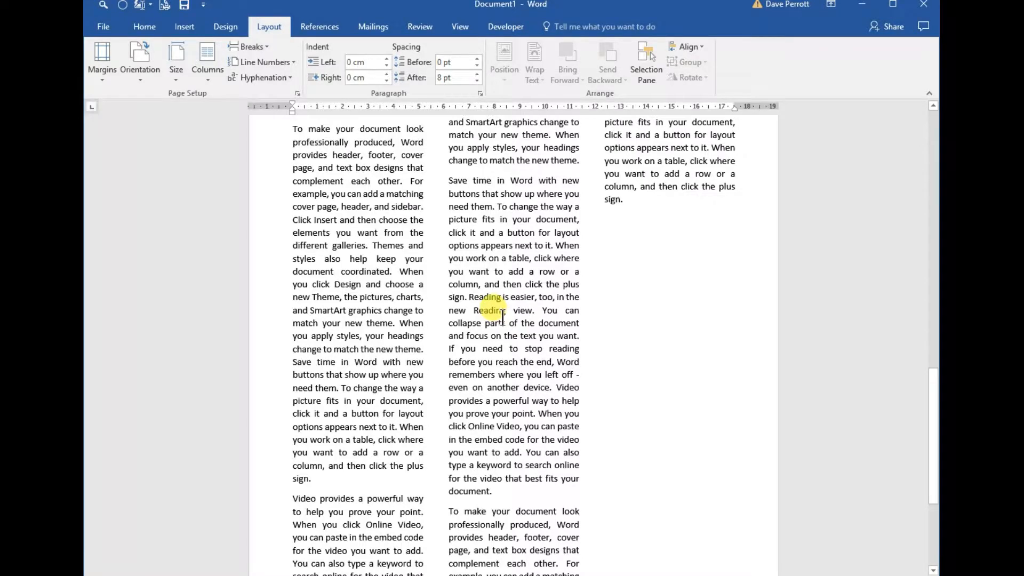
scroll(502, 317, "down", 5)
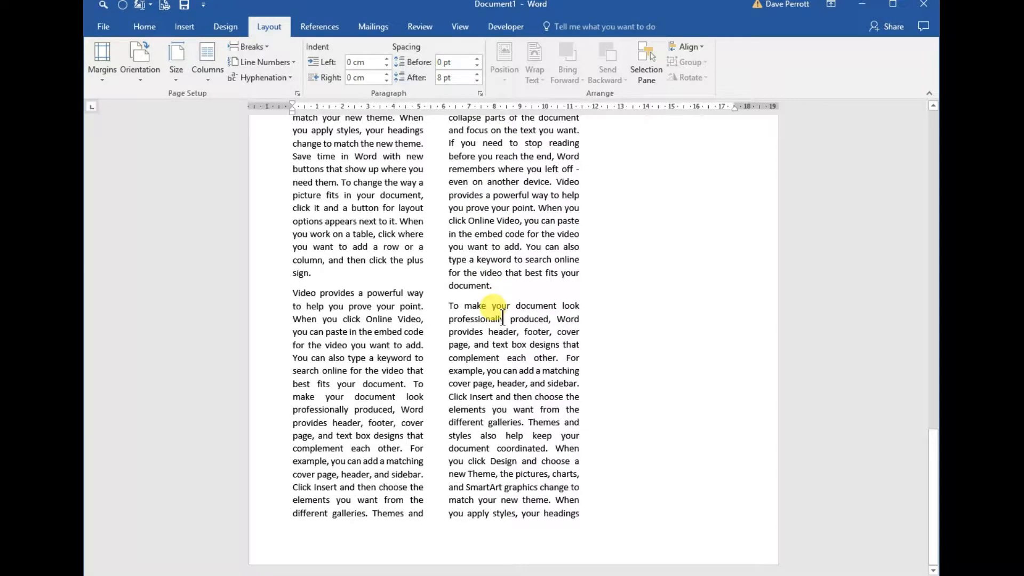
scroll(503, 317, "up", 4)
scroll(502, 317, "down", 2)
left_click(293, 357)
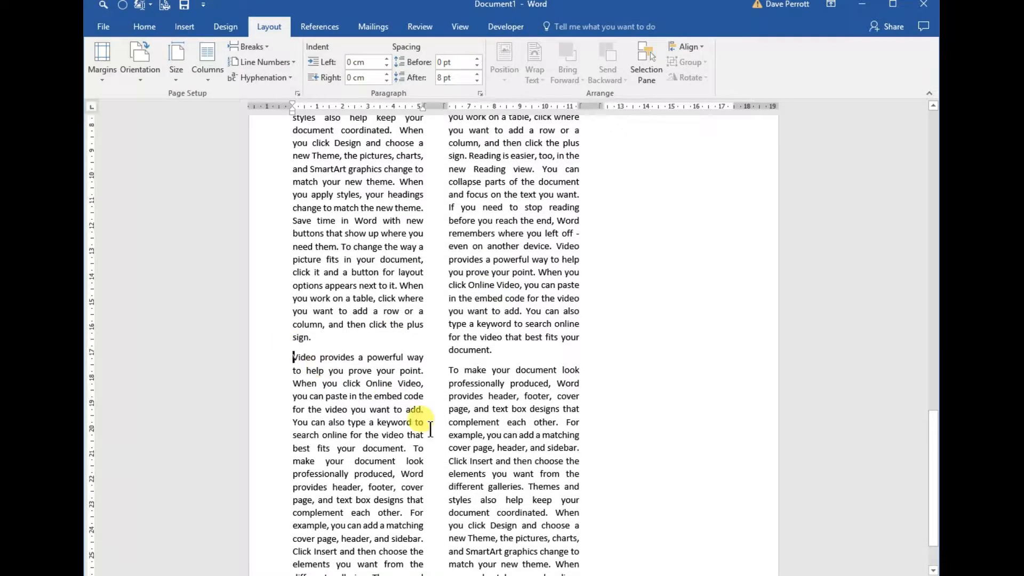
scroll(572, 423, "up", 4)
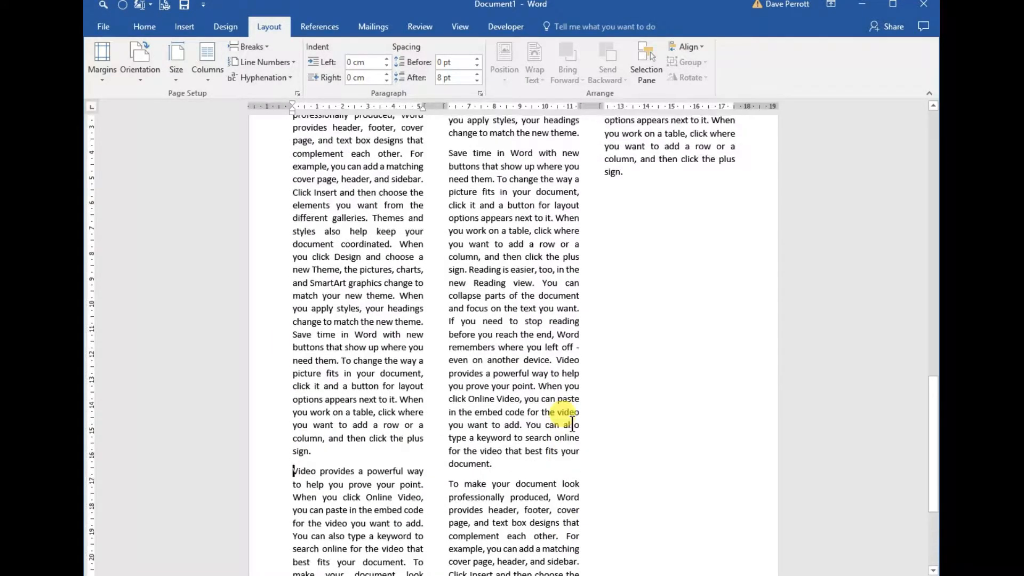
left_click(267, 47)
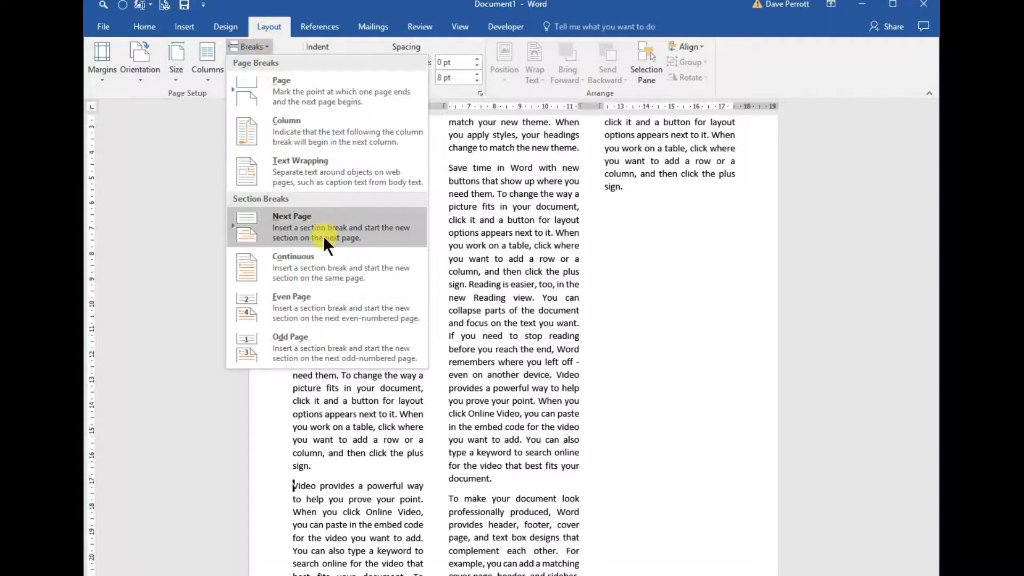
left_click(255, 270)
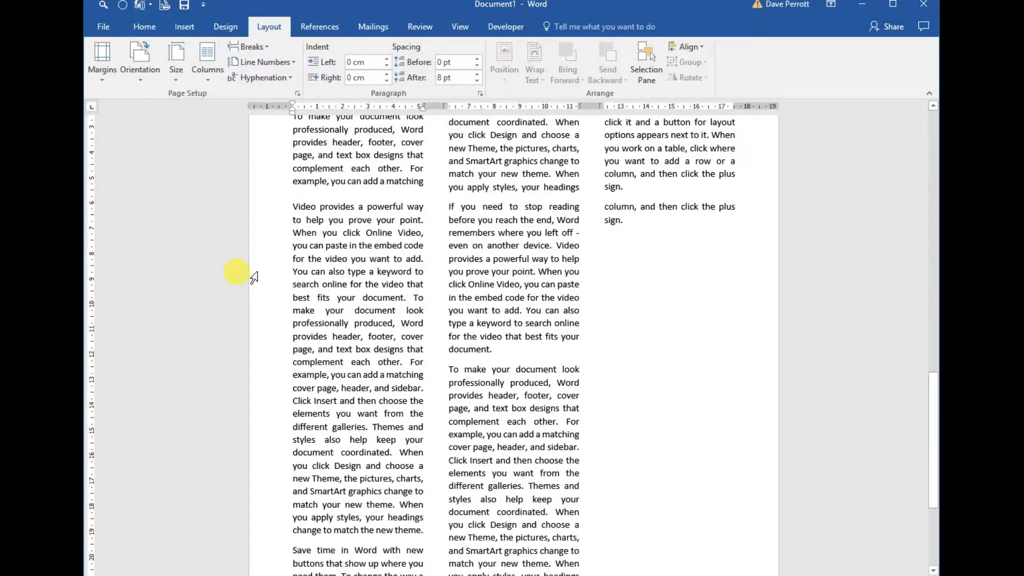
Show the formatting marks and set all text from "Video provides" after the new section break to the document's end in one column.
key("ctrl+shift+8")
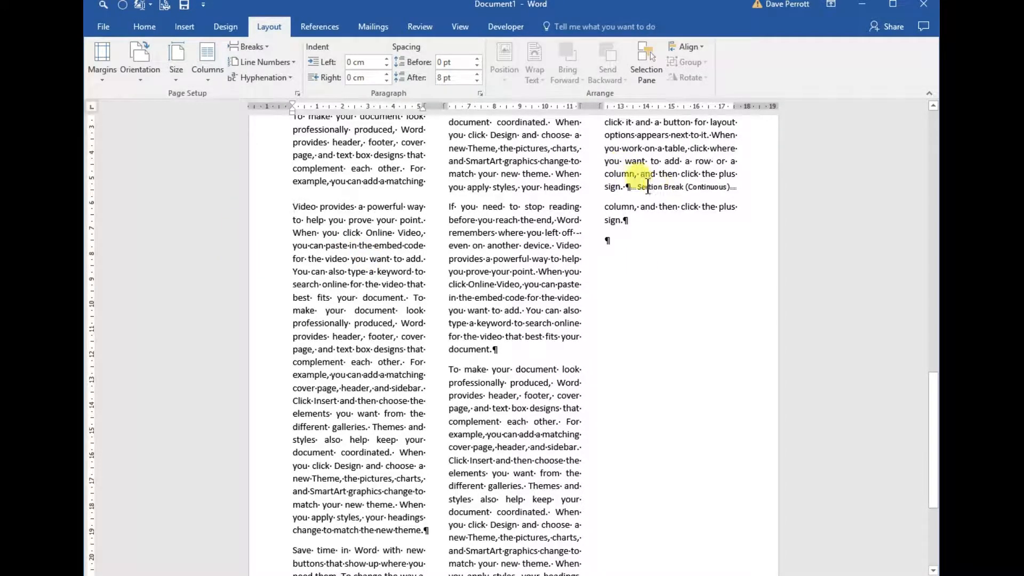
left_click(631, 187)
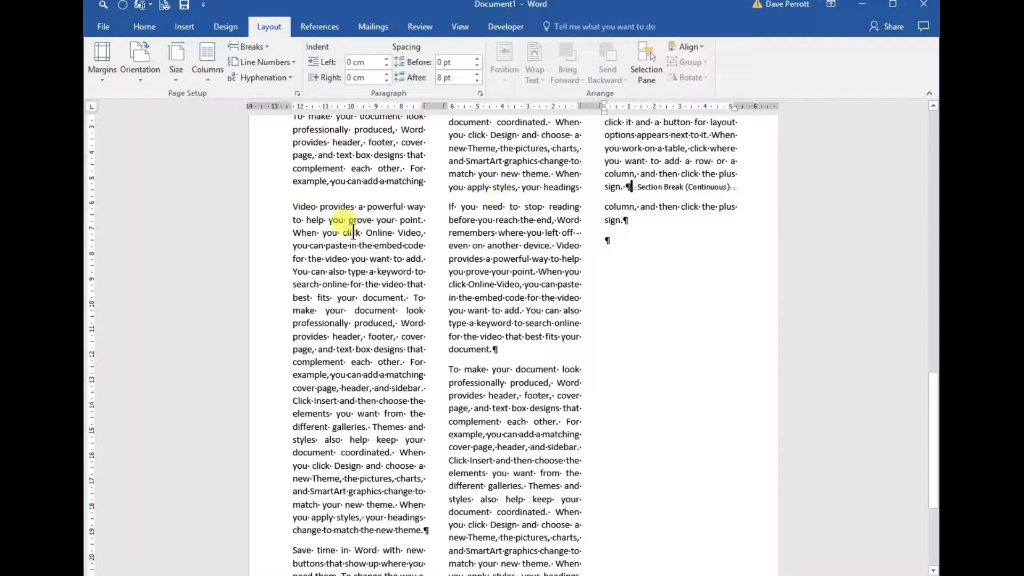
left_click(291, 206)
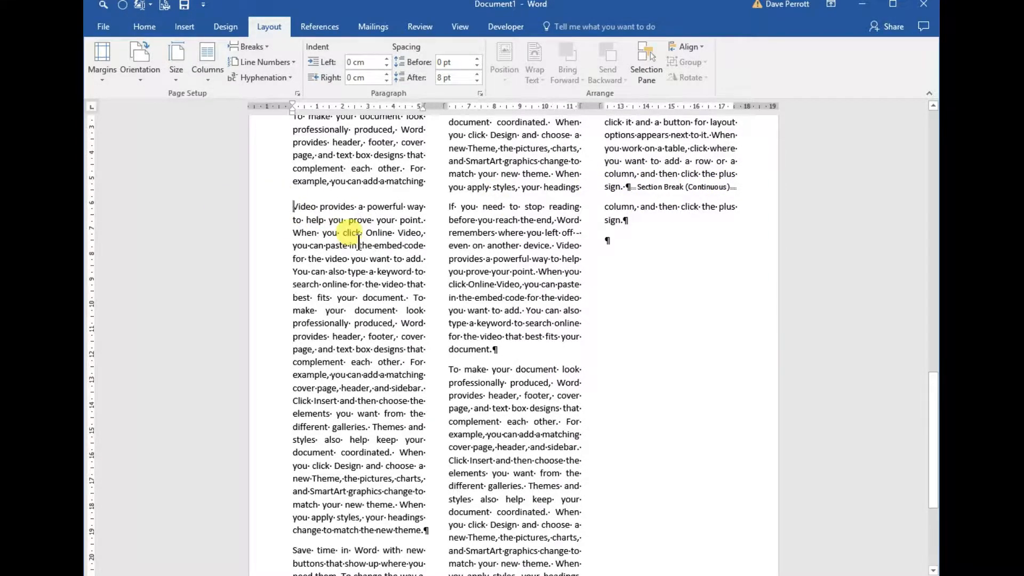
key("ctrl+shift+End")
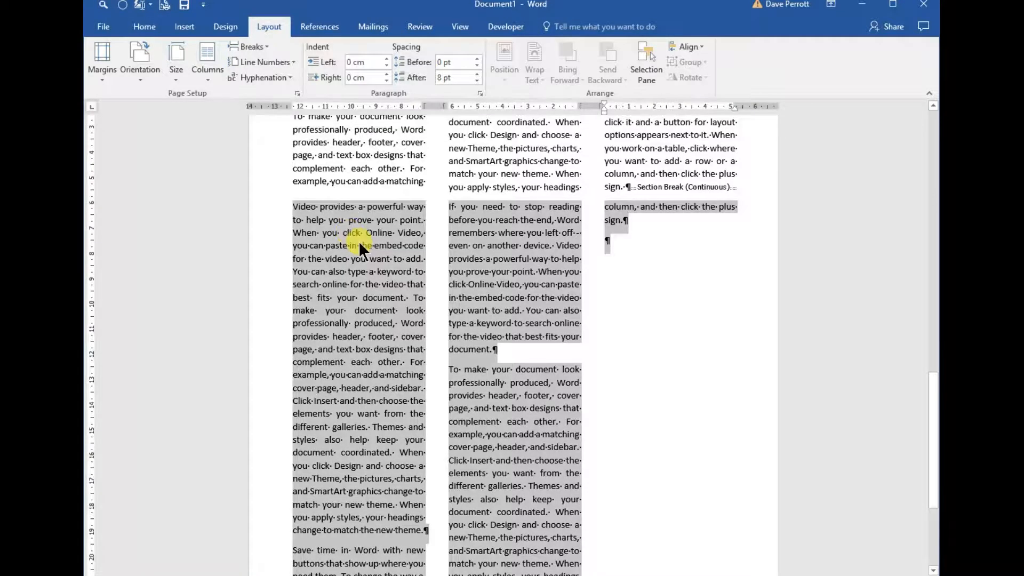
left_click(205, 75)
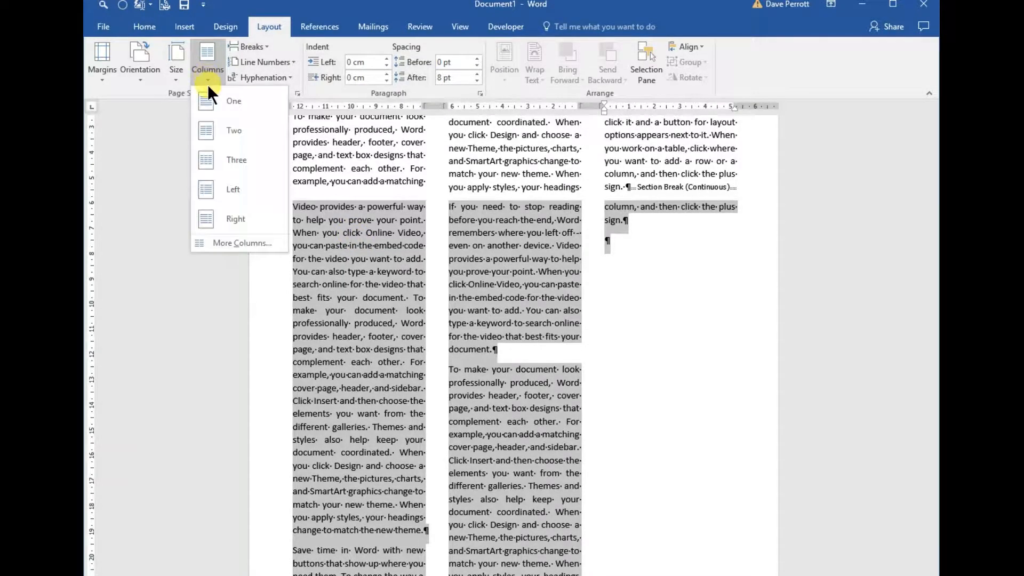
left_click(206, 100)
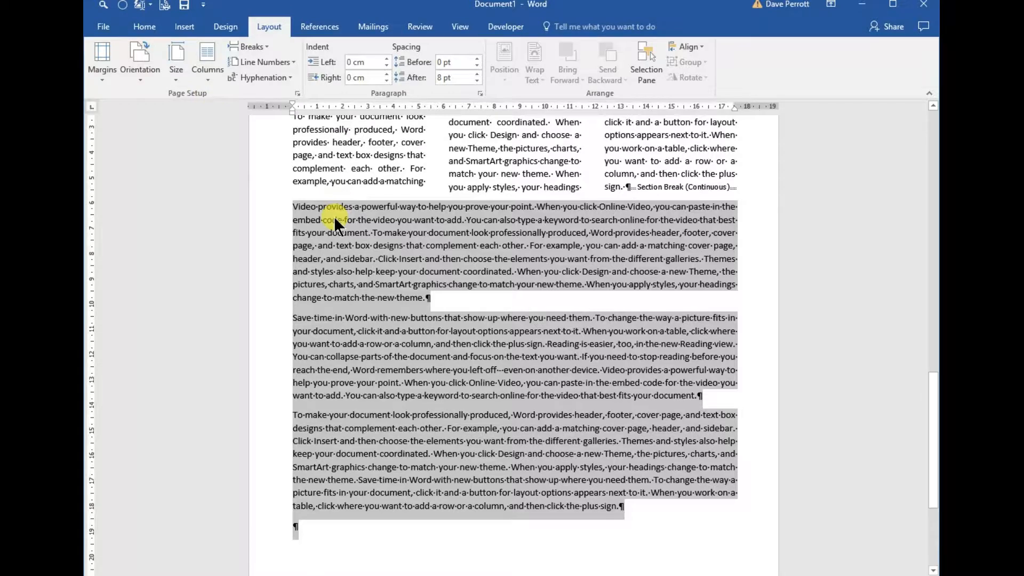
Add an empty paragraph between the continuous section break and the one-column "Video provides" text on the second page.
left_click(424, 284)
scroll(430, 294, "up", 10)
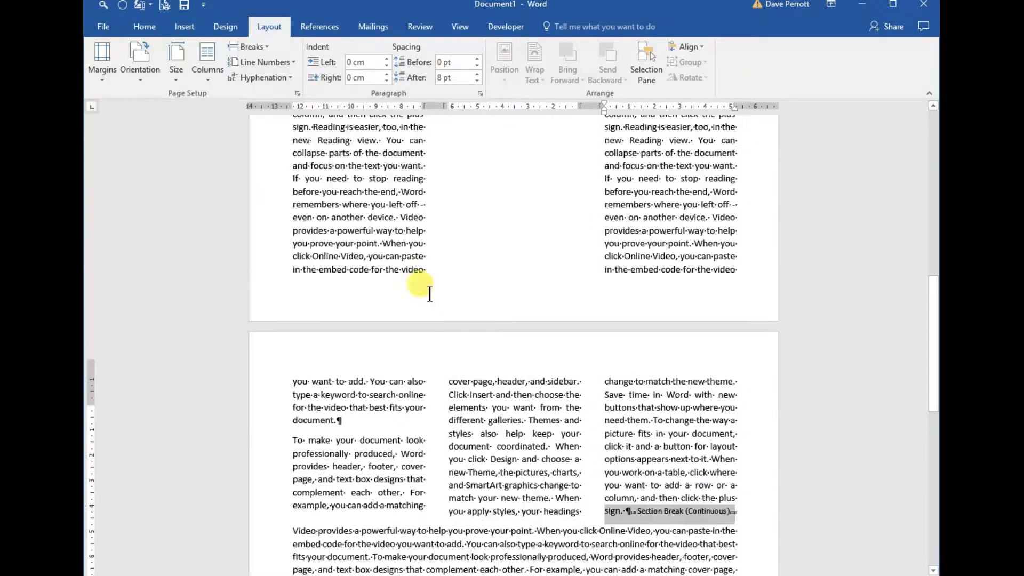
scroll(430, 293, "up", 6)
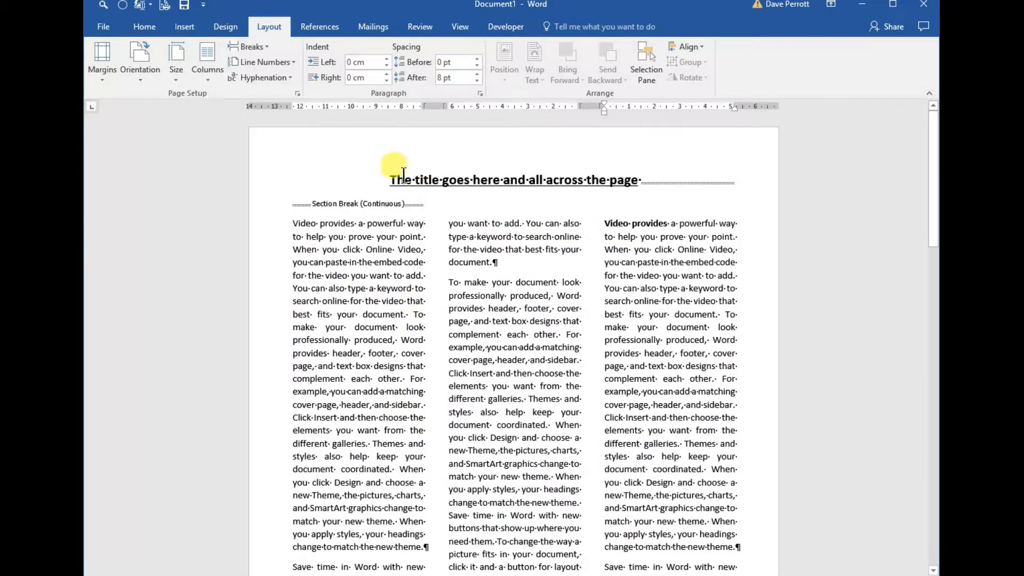
scroll(370, 272, "down", 12)
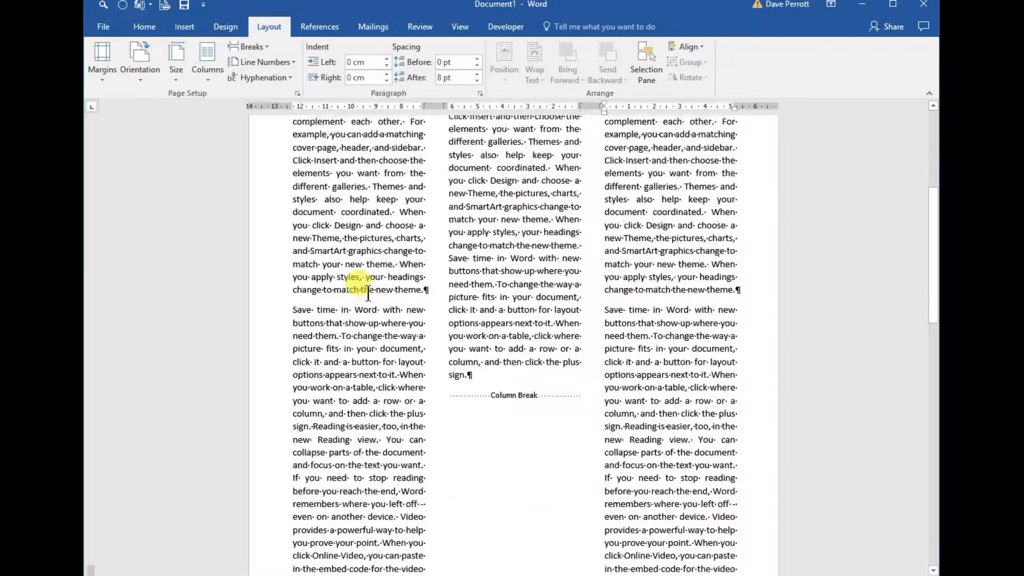
scroll(368, 293, "down", 9)
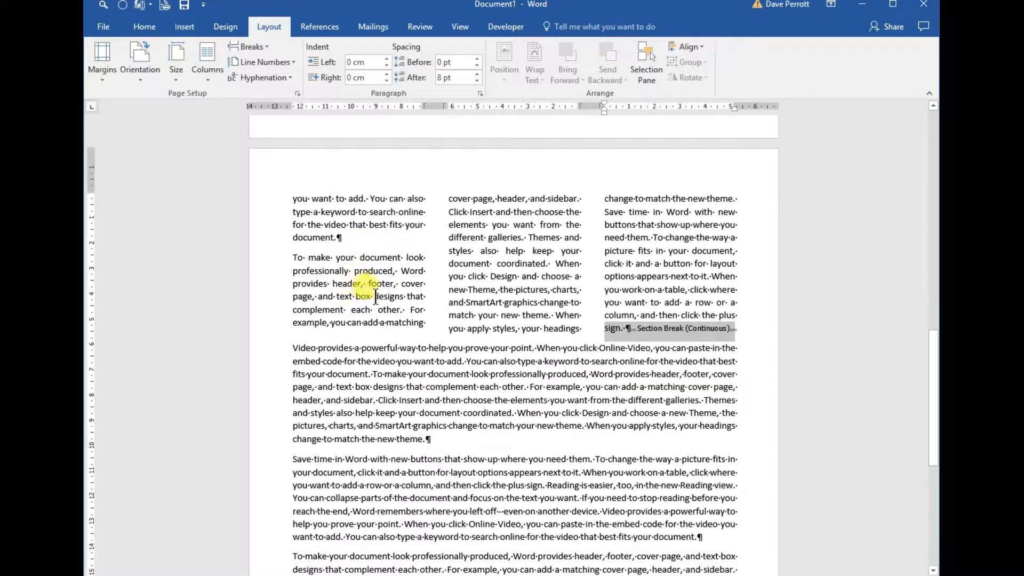
left_click(293, 347)
key("Return")
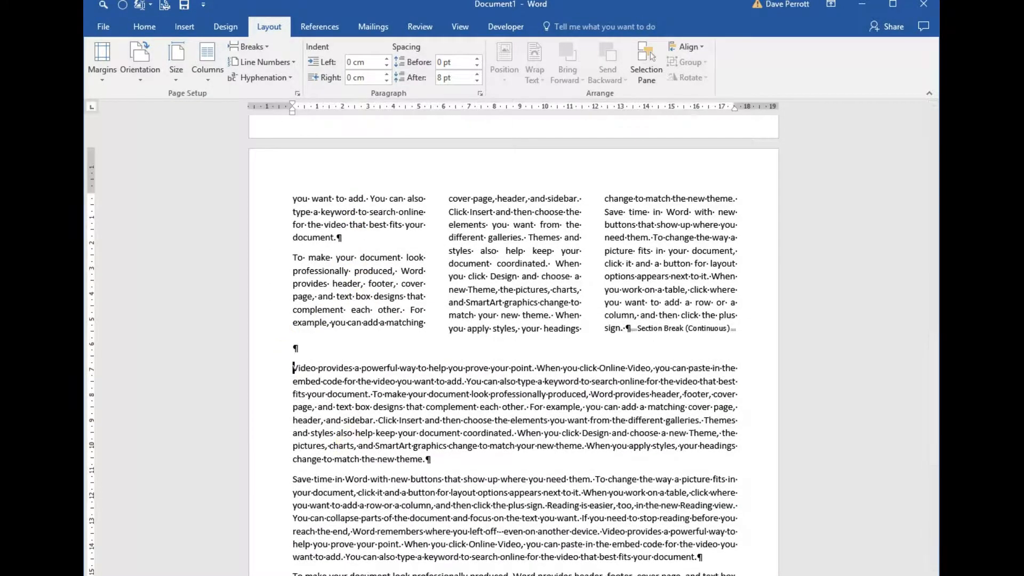
Review the layout from the one-column text on the second page back to the title and the start of the three-column section.
scroll(520, 308, "down", 4)
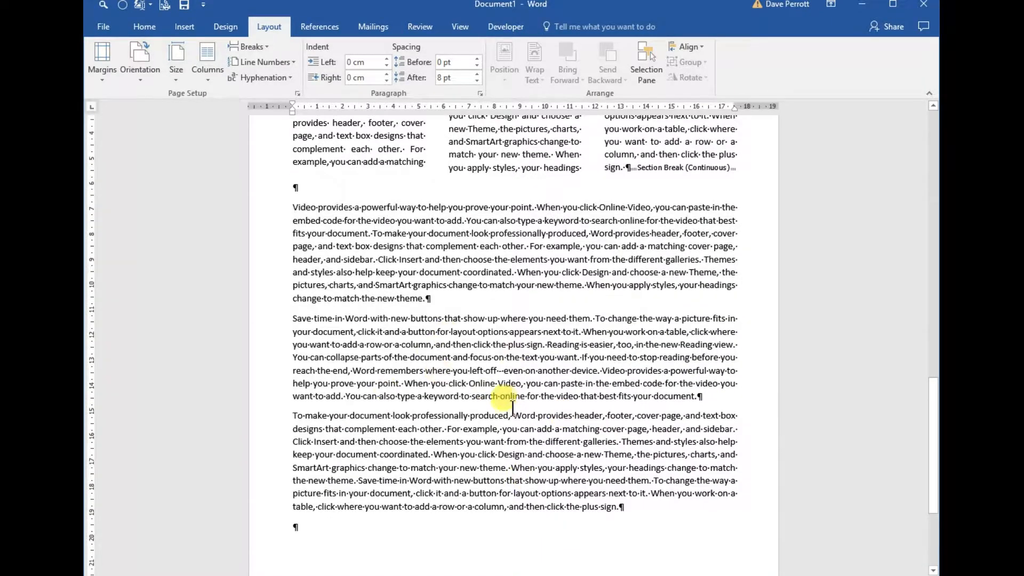
scroll(513, 407, "up", 2)
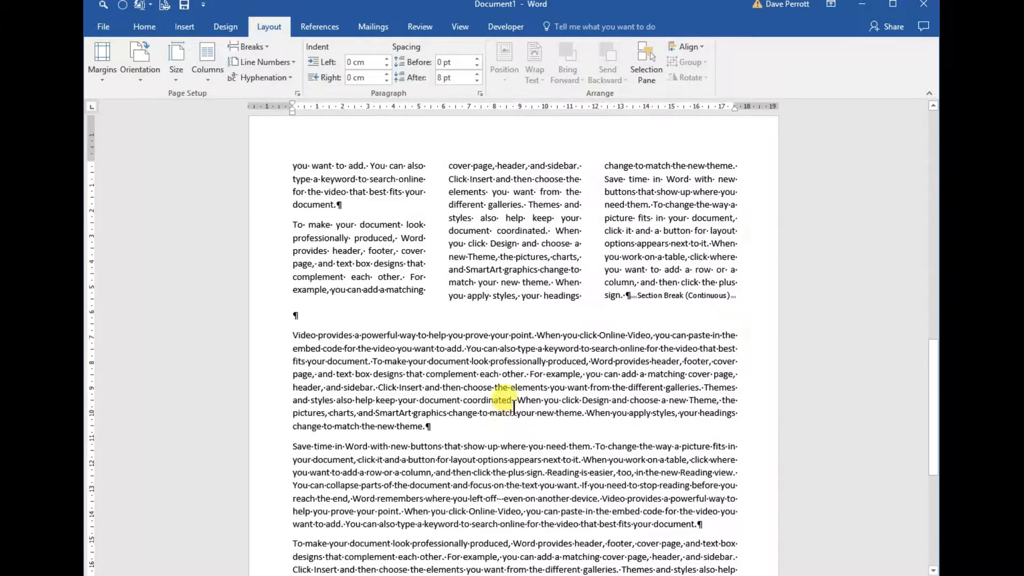
scroll(514, 407, "down", 2)
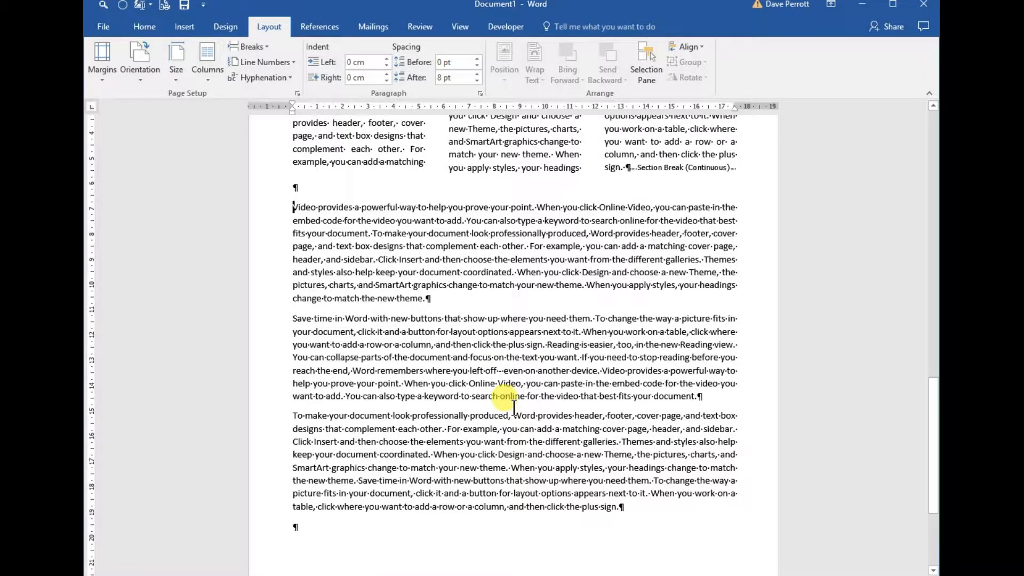
scroll(514, 407, "up", 3)
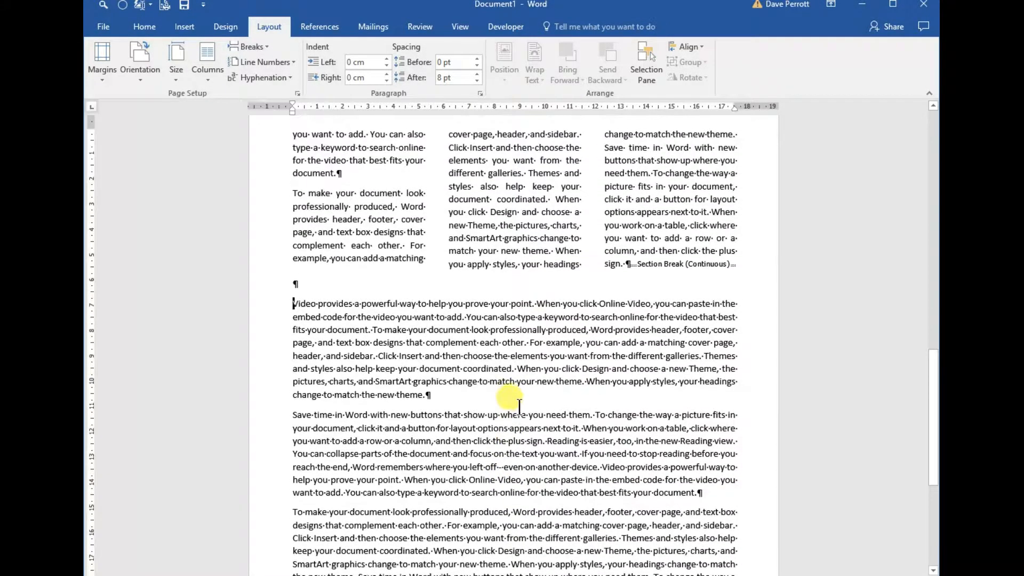
scroll(494, 398, "up", 12)
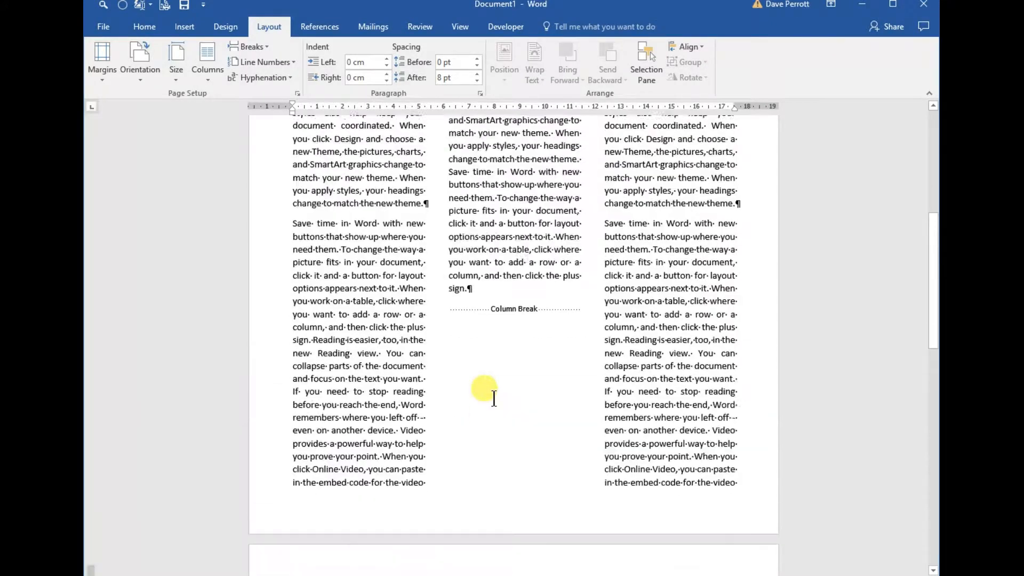
scroll(493, 398, "up", 9)
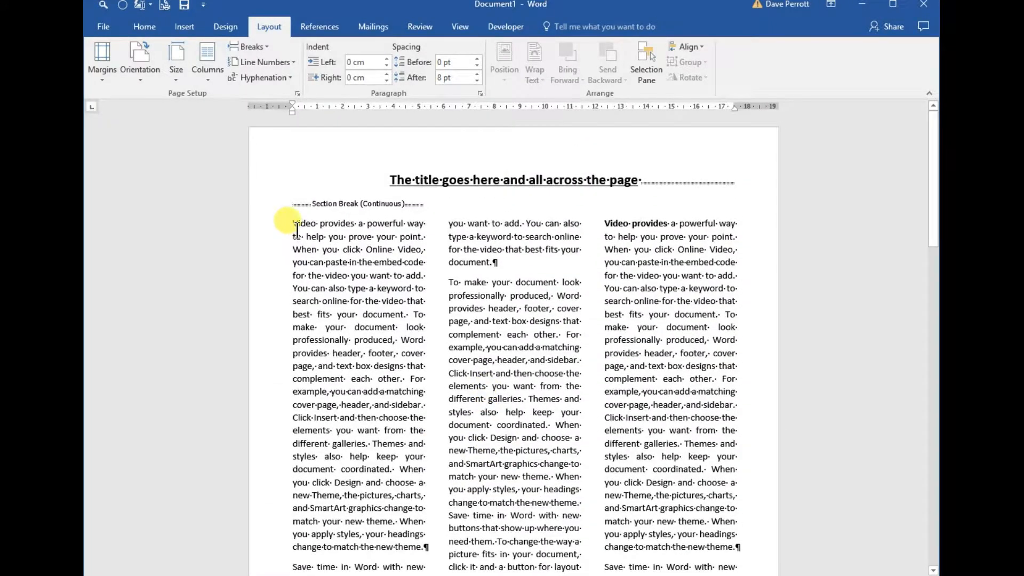
left_click(289, 223)
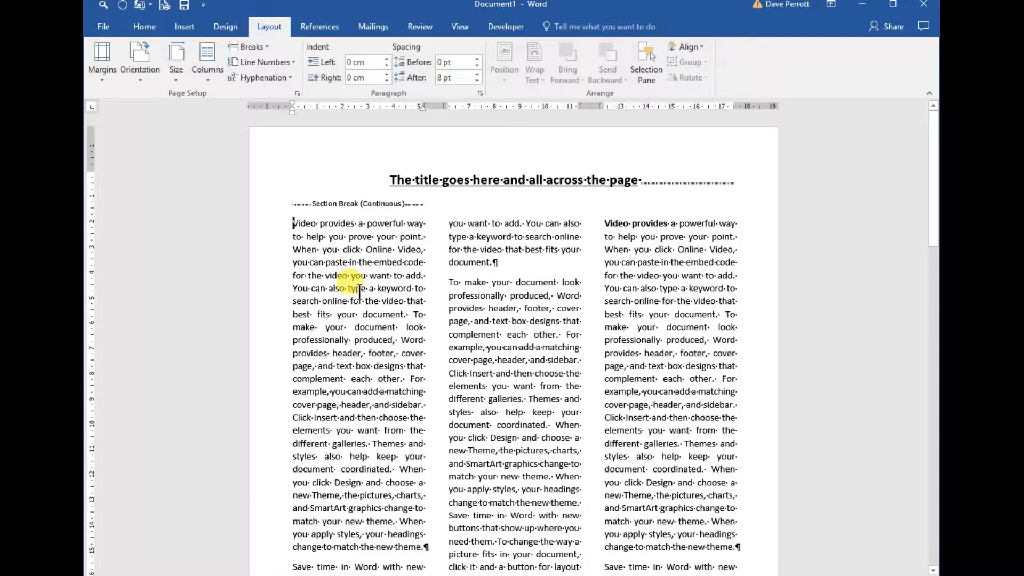
Insert a continuous section break before the one-column paragraph starting "Save time in Word" on the second page.
scroll(354, 287, "down", 3)
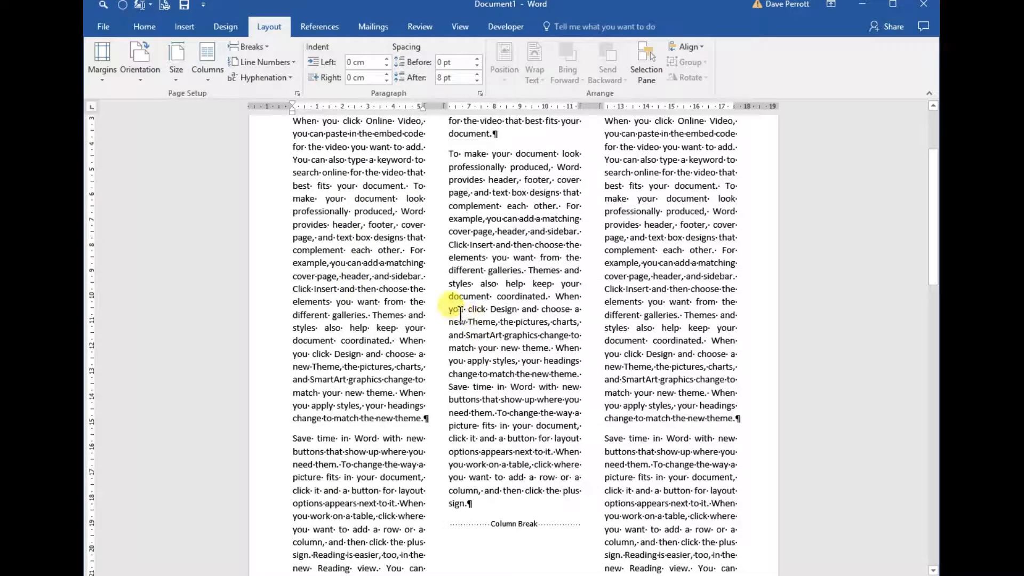
scroll(465, 326, "down", 5)
scroll(461, 326, "down", 14)
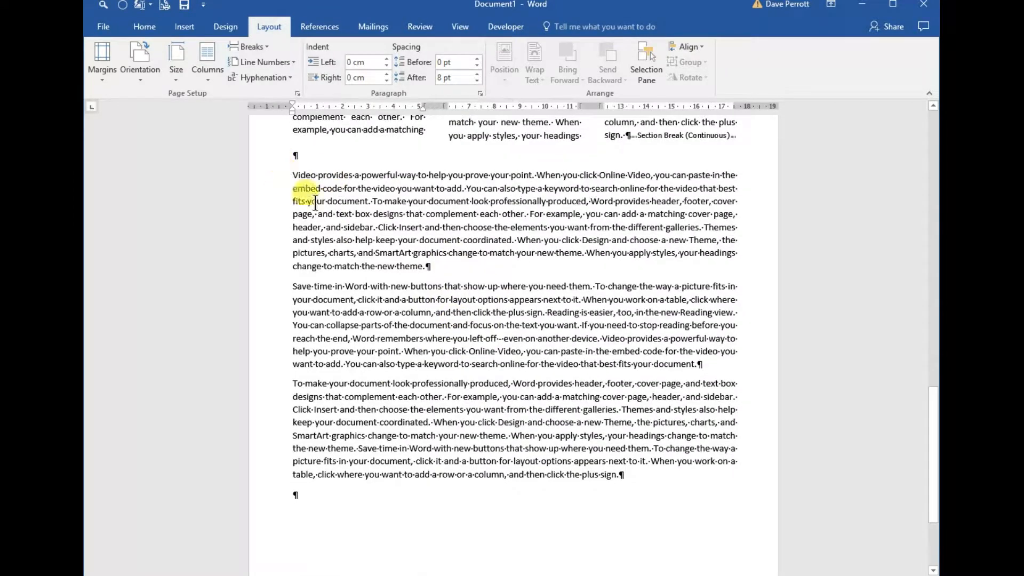
left_click_drag(292, 175, 433, 267)
key("ctrl+c")
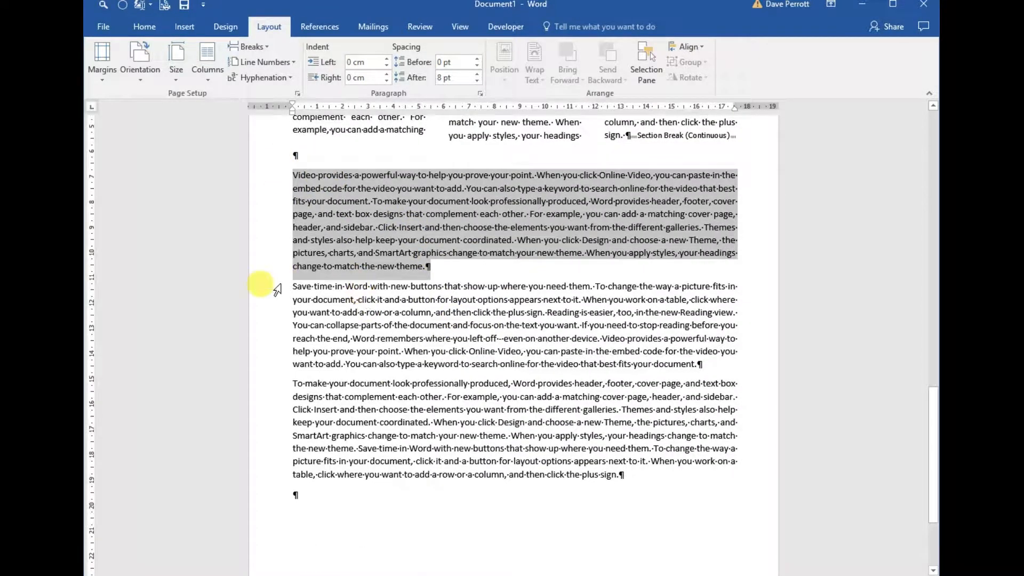
left_click(293, 287)
left_click_drag(339, 307, 292, 290)
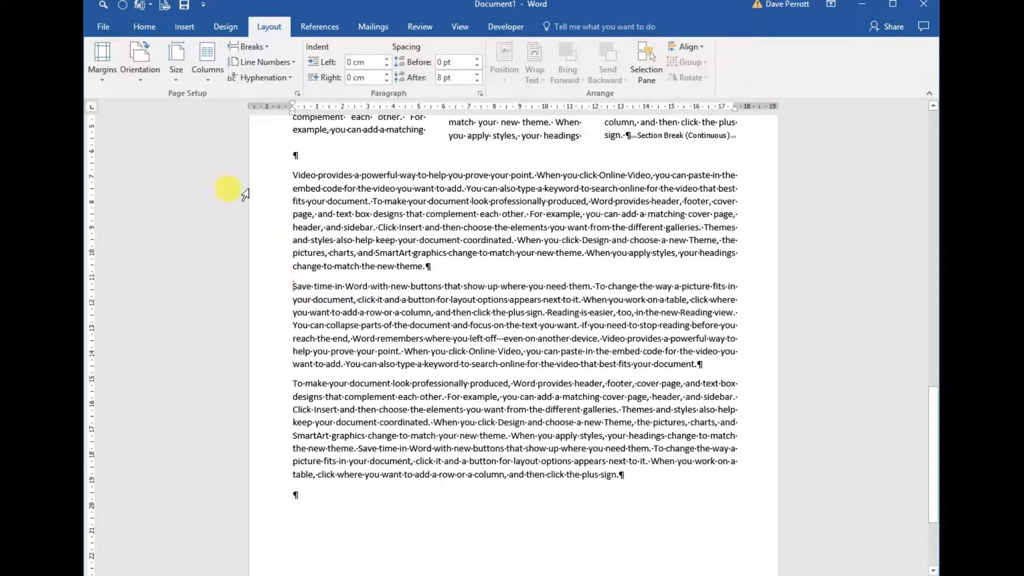
left_click(264, 46)
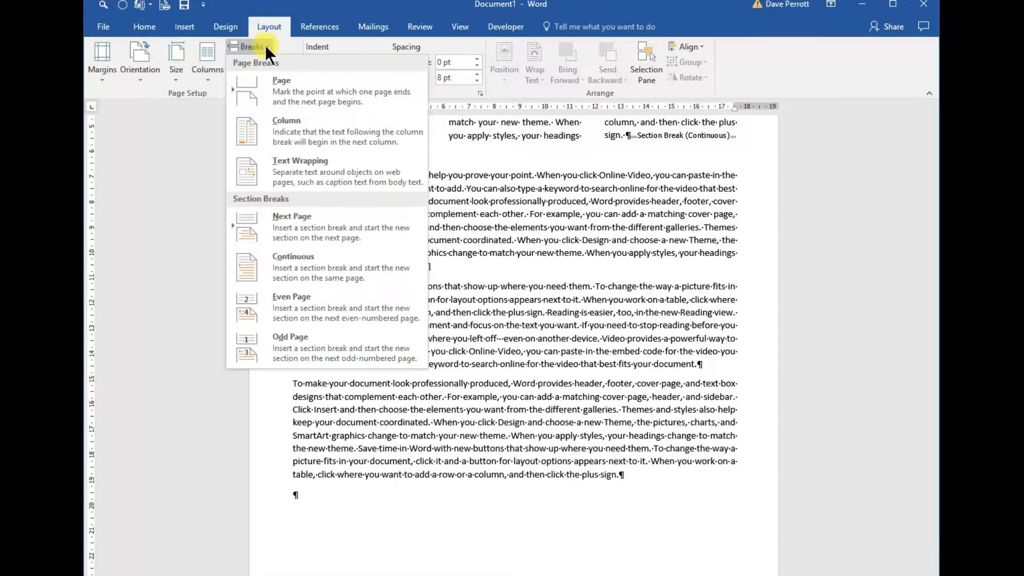
left_click(280, 261)
Set the last two paragraphs, from "Save time in Word" to "click the plus sign.", in two columns.
left_click_drag(338, 306, 613, 473)
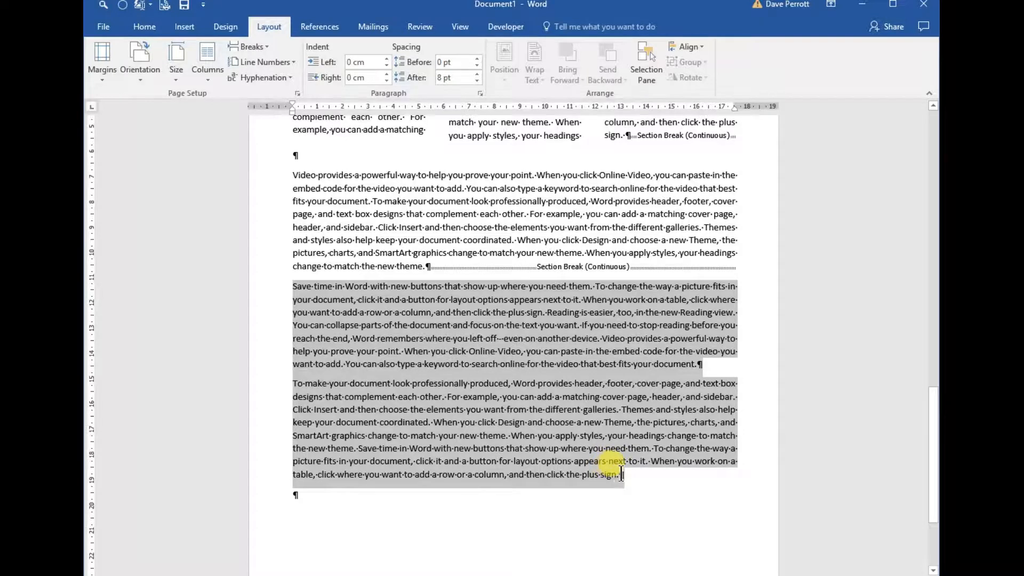
left_click(202, 76)
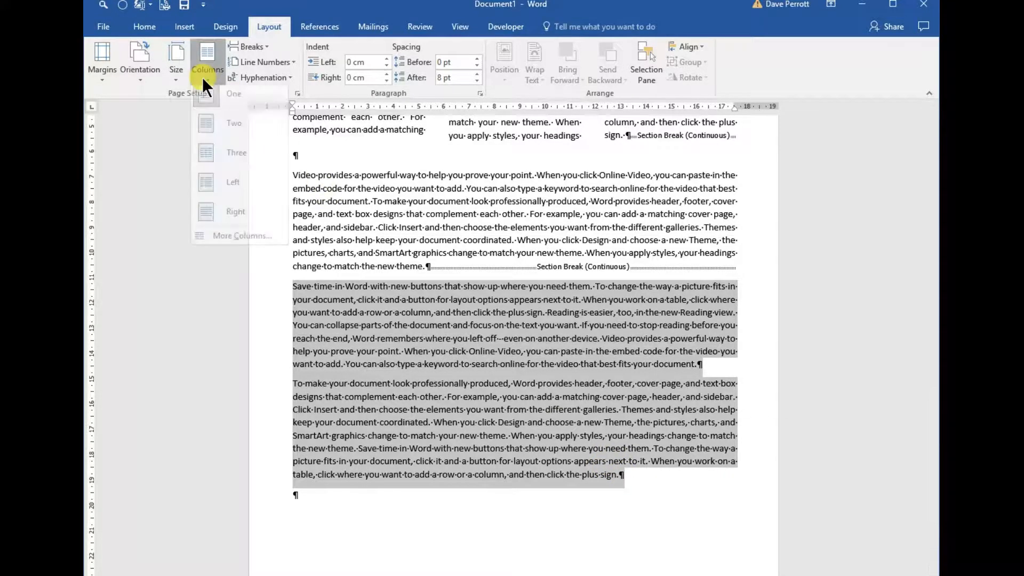
left_click(218, 132)
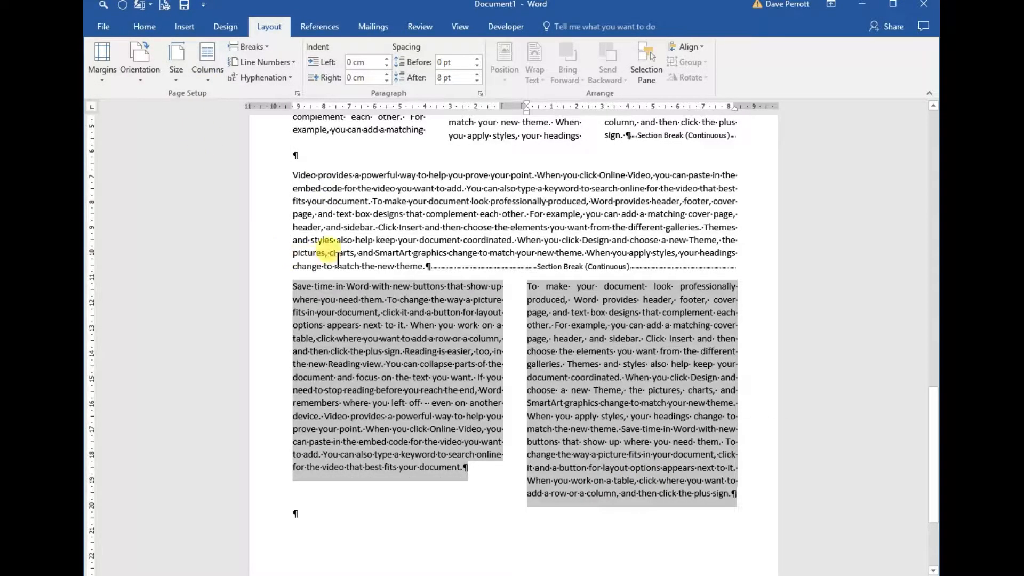
left_click(395, 265)
scroll(423, 383, "up", 15)
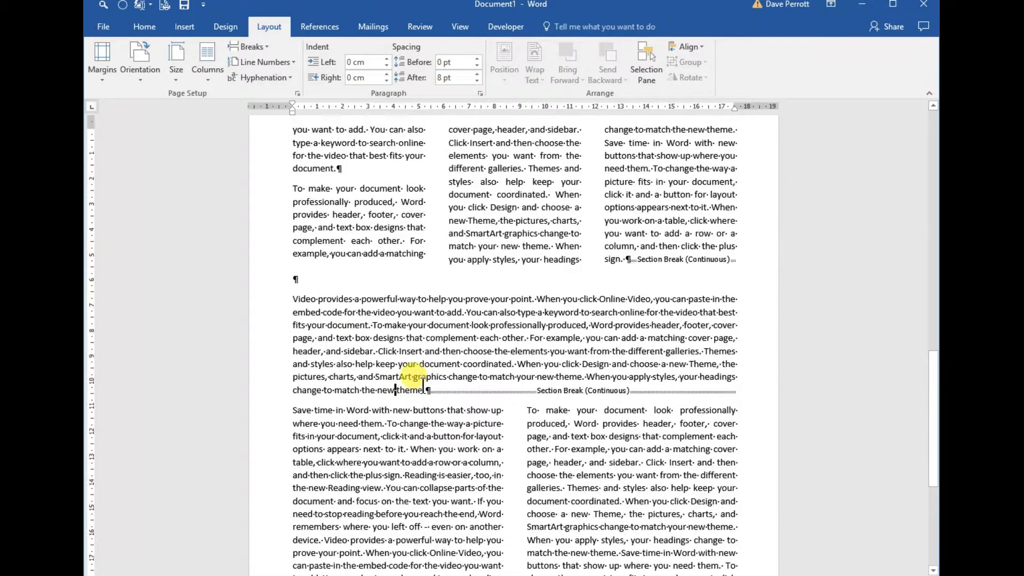
scroll(423, 383, "up", 4)
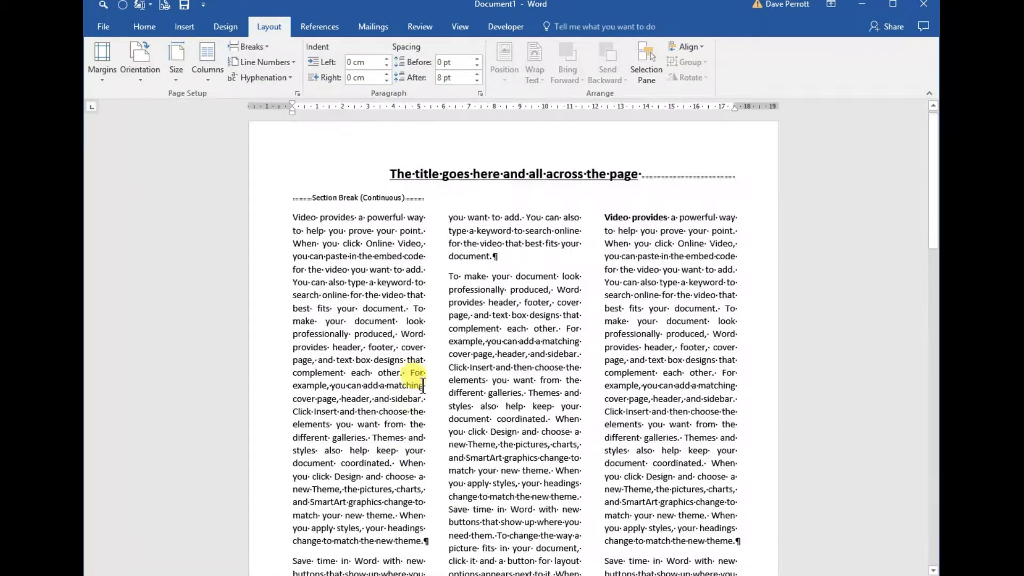
left_click(292, 223)
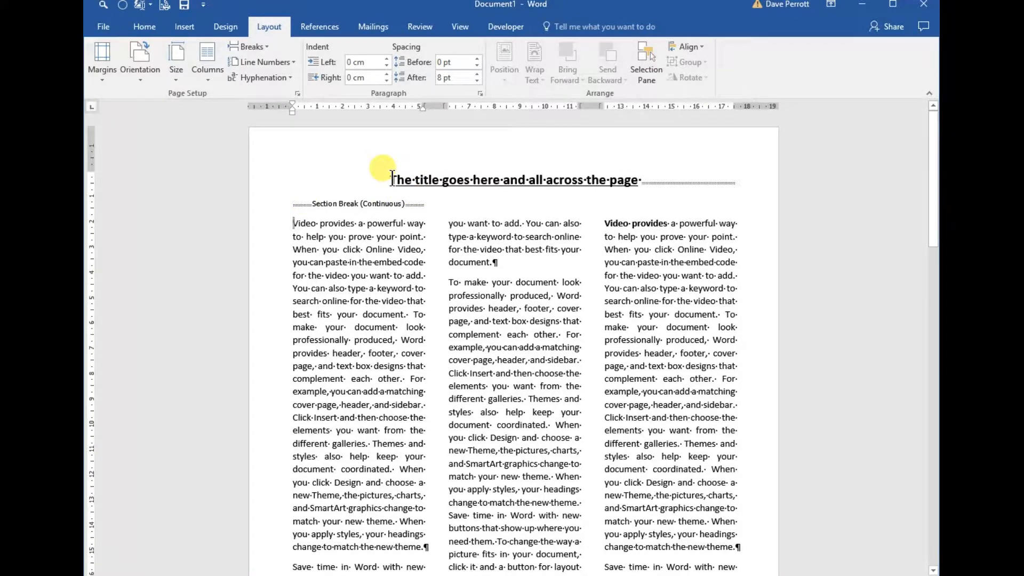
Insert a continuous section break before the three-column text starting "Video provides" directly below the title.
left_click(390, 180)
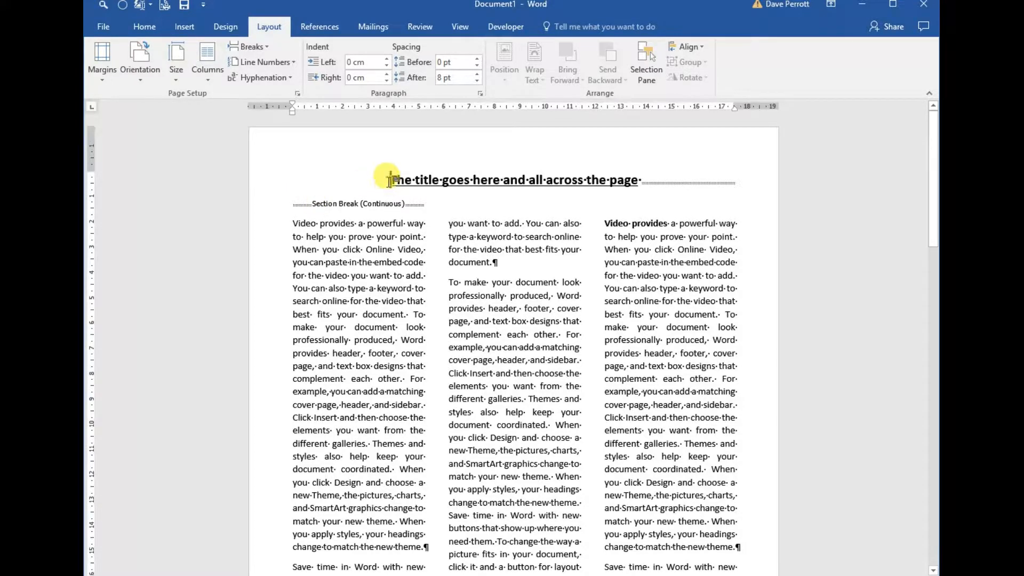
left_click(292, 223)
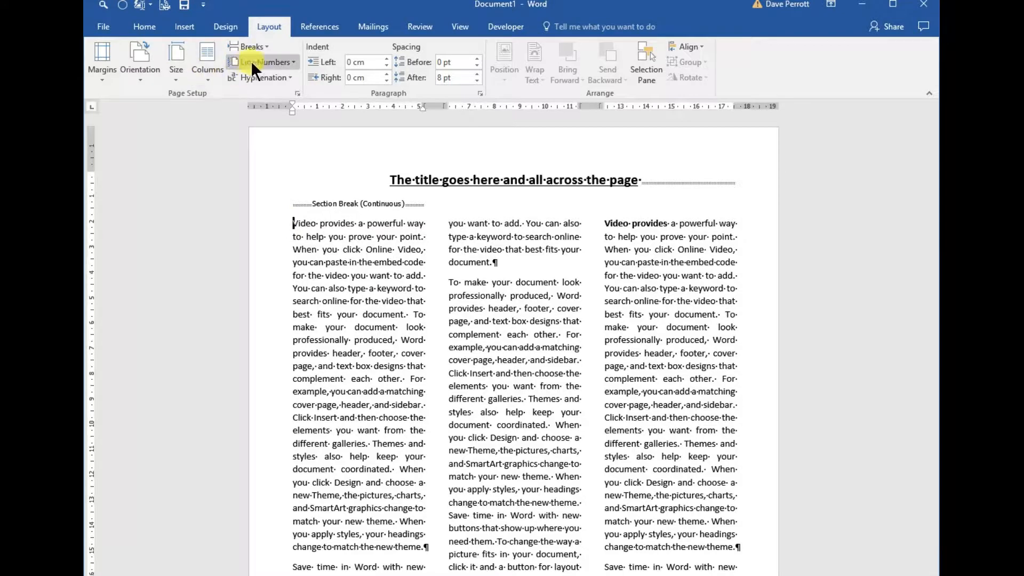
left_click(265, 45)
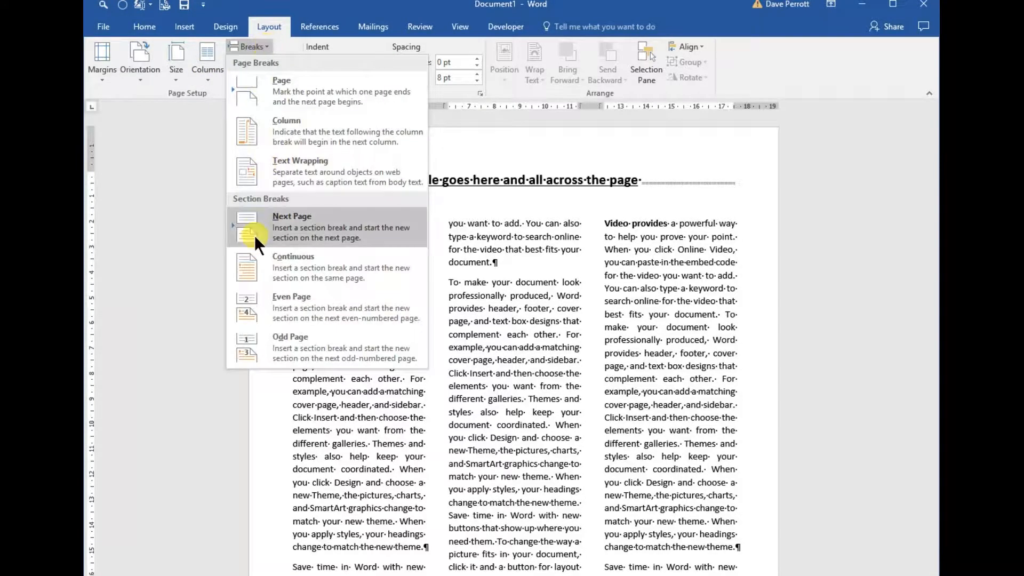
left_click(265, 263)
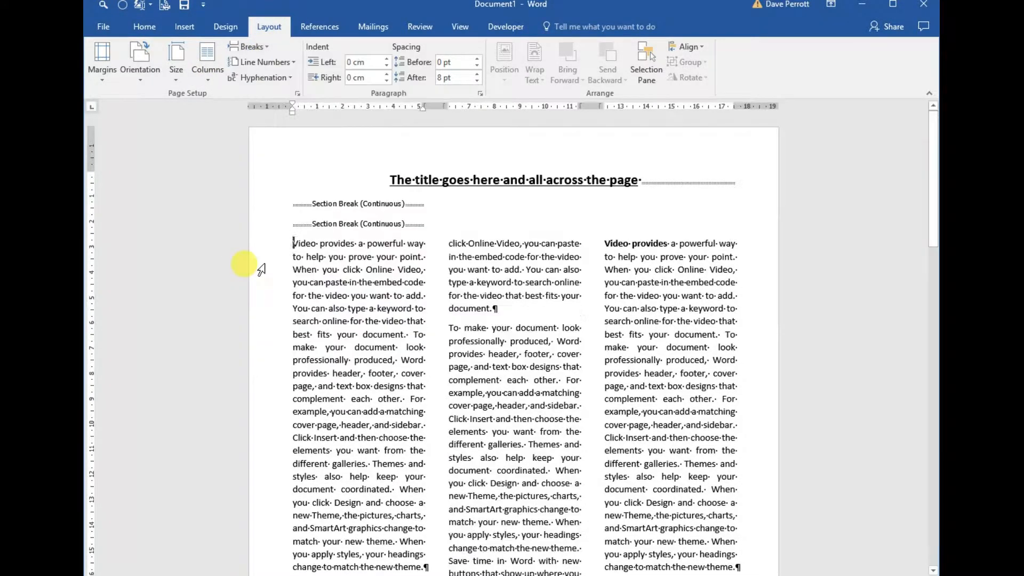
Paste the copied paragraphs between the two continuous section breaks below the title and justify them.
left_click(290, 224)
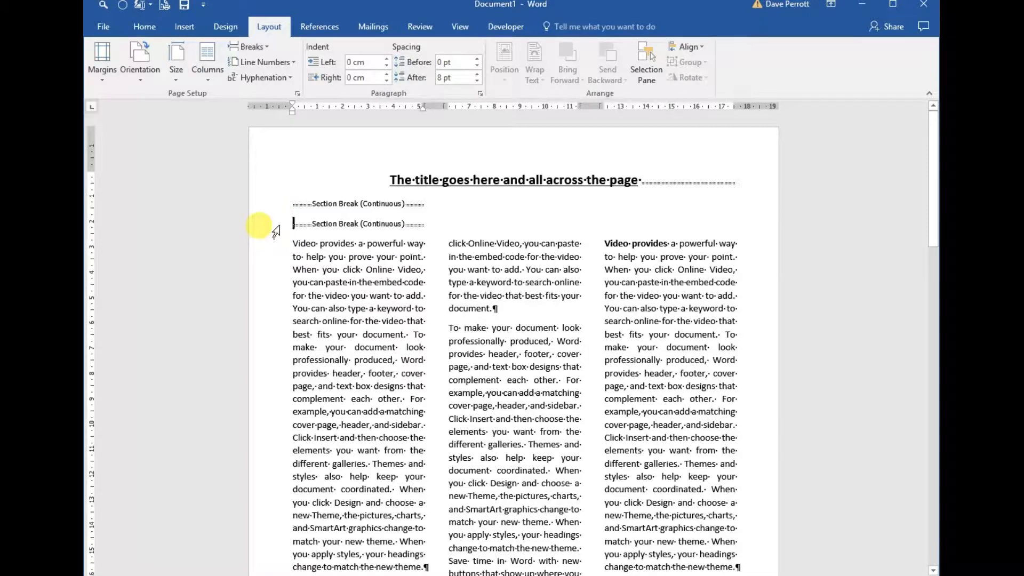
key("ctrl+v")
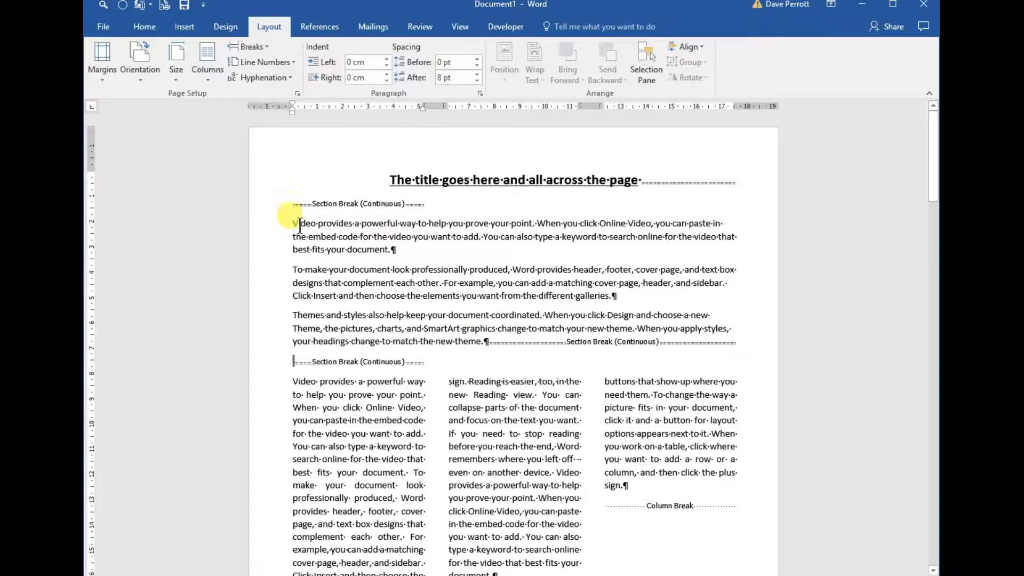
left_click_drag(299, 225, 490, 337)
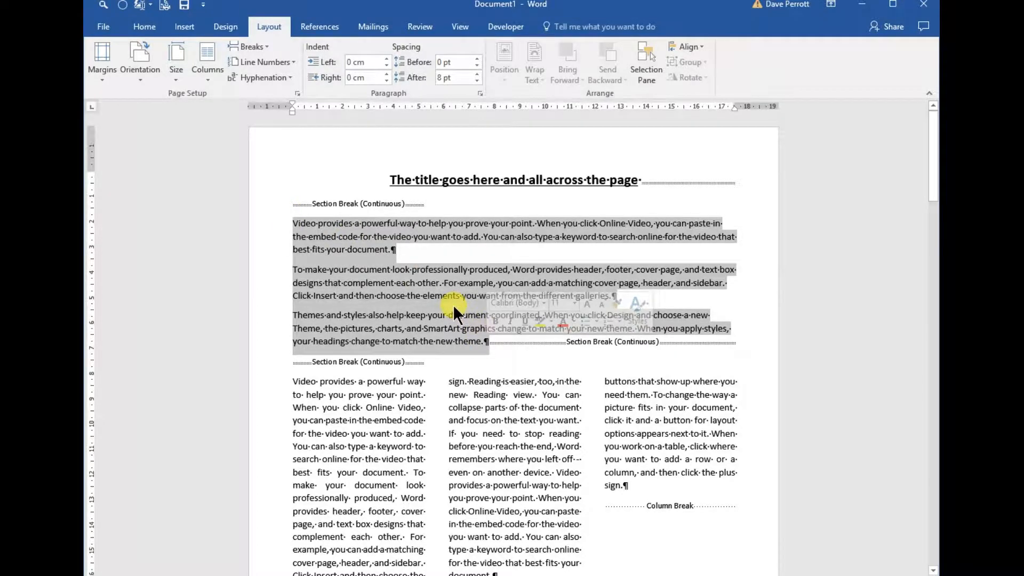
key("ctrl+j")
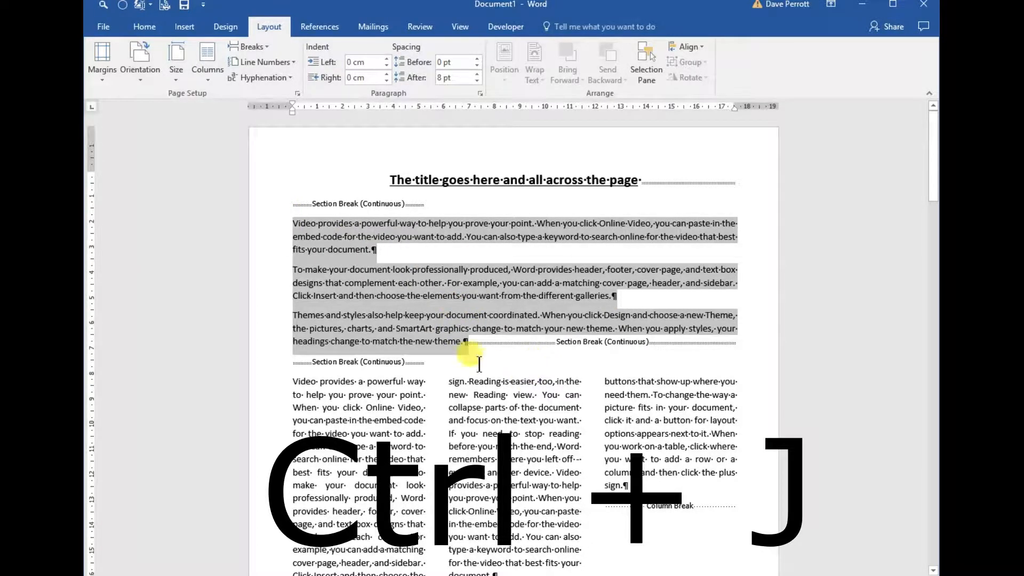
left_click(490, 365)
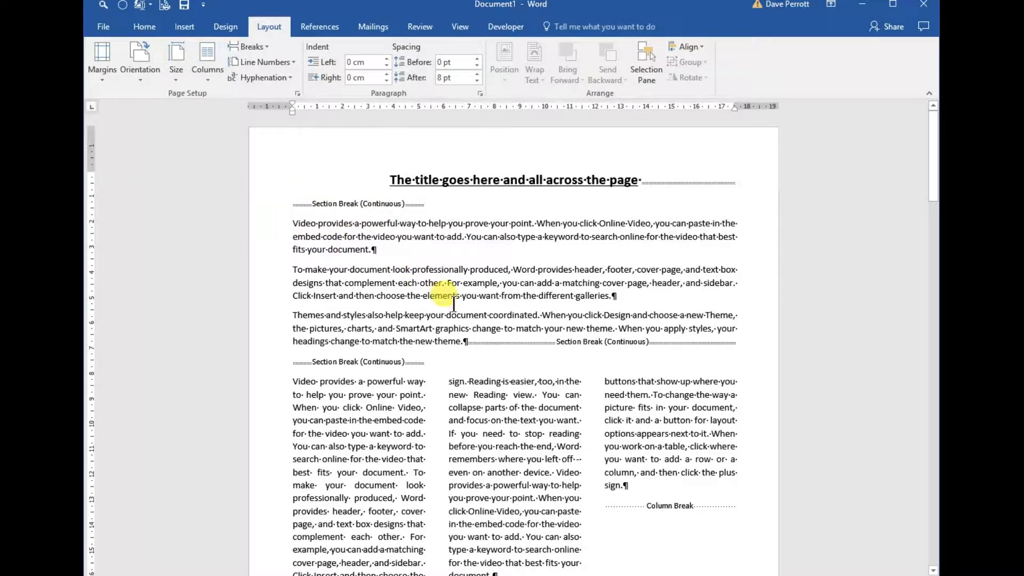
Delete the column break before the bold "Video provides" text in the third column of the first page.
scroll(463, 322, "down", 2)
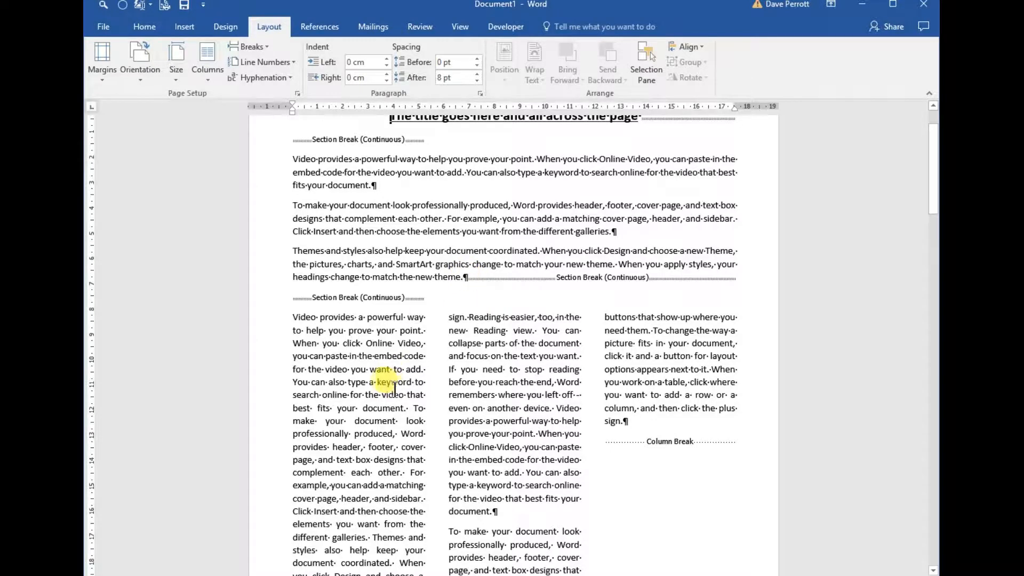
scroll(393, 387, "down", 5)
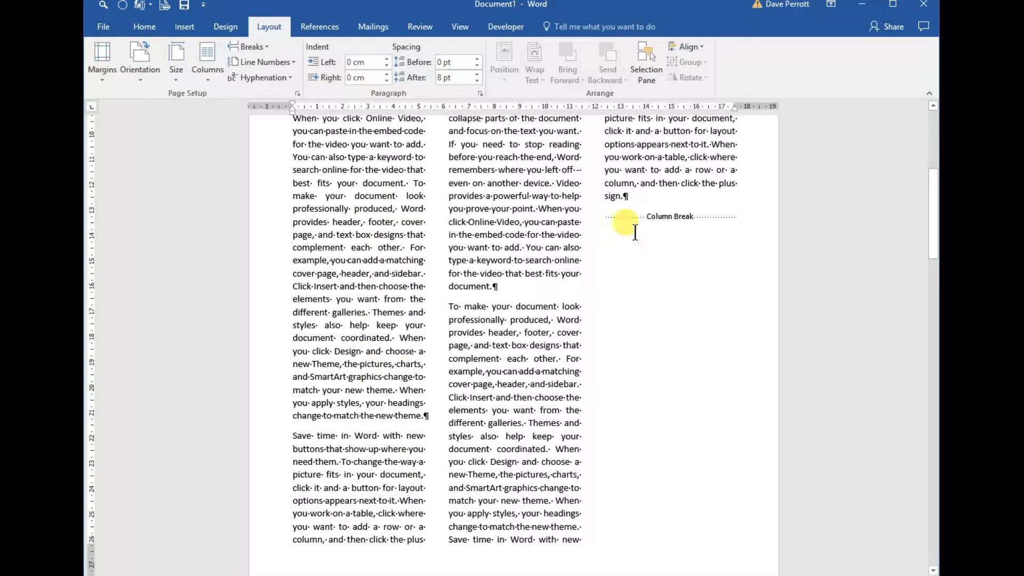
left_click(606, 218)
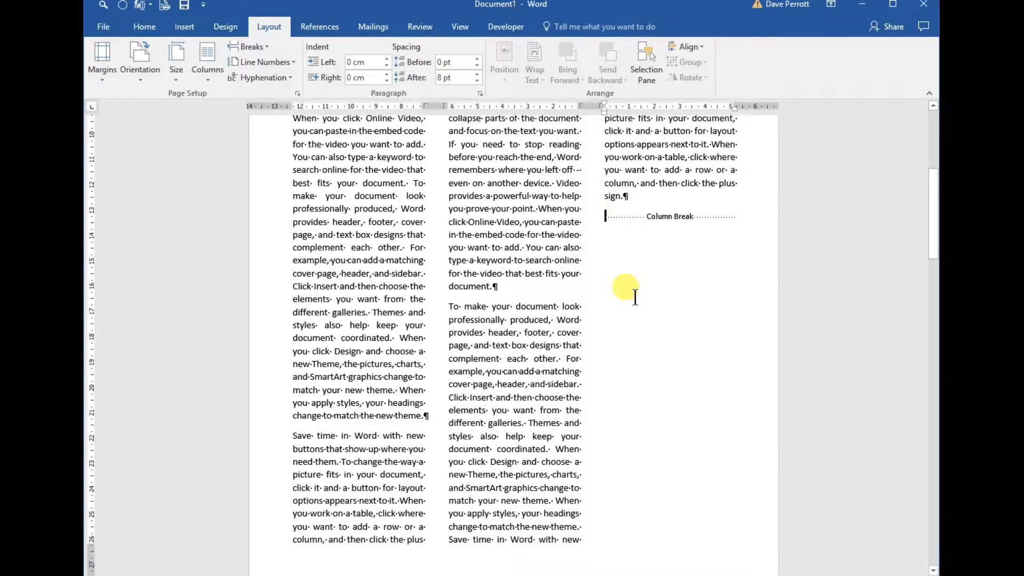
scroll(635, 297, "up", 3)
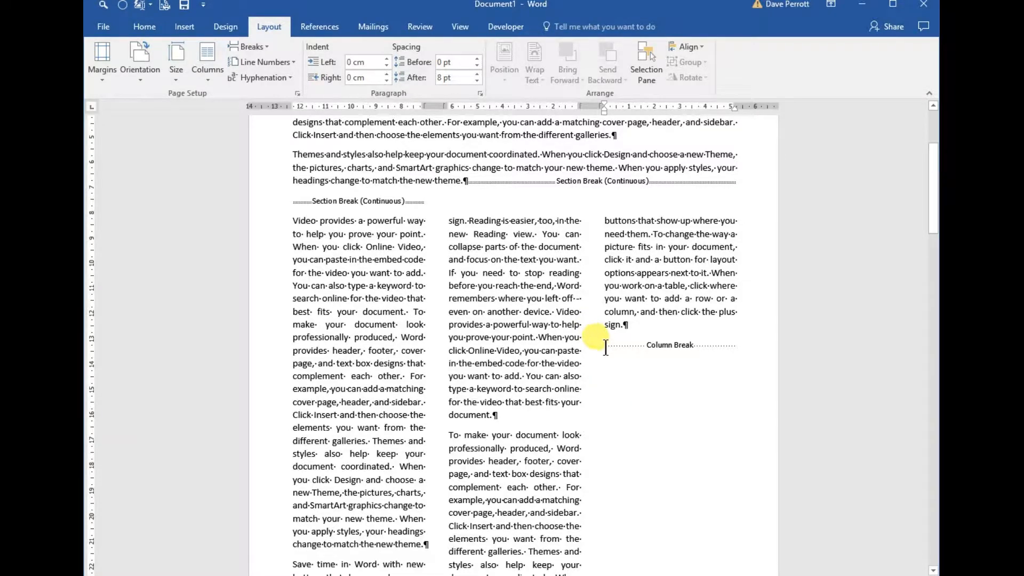
key("Delete")
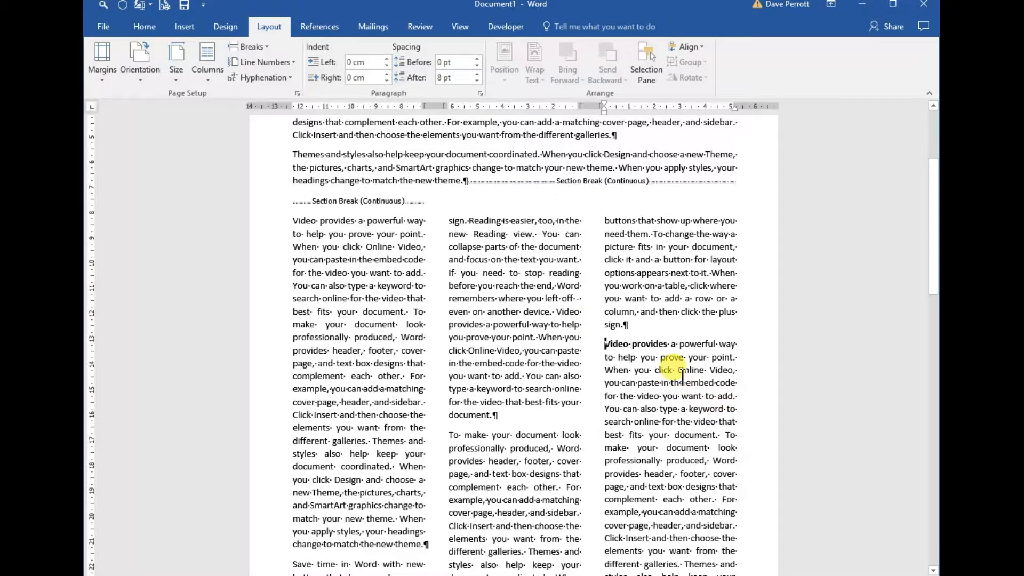
Insert a column break before the paragraph "To make your document look" in the second column of the first page.
scroll(677, 373, "down", 5)
scroll(682, 377, "up", 2)
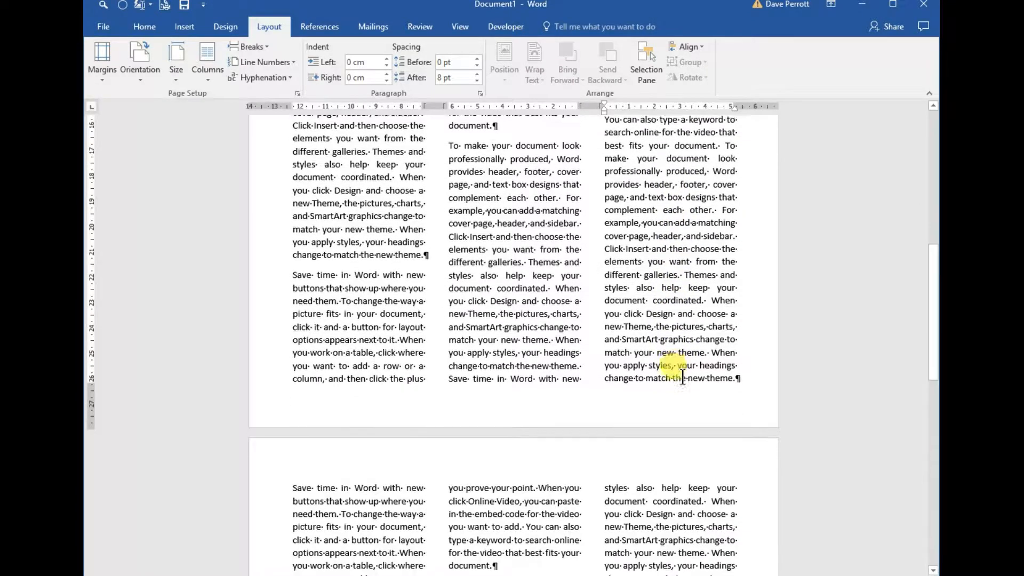
left_click(448, 306)
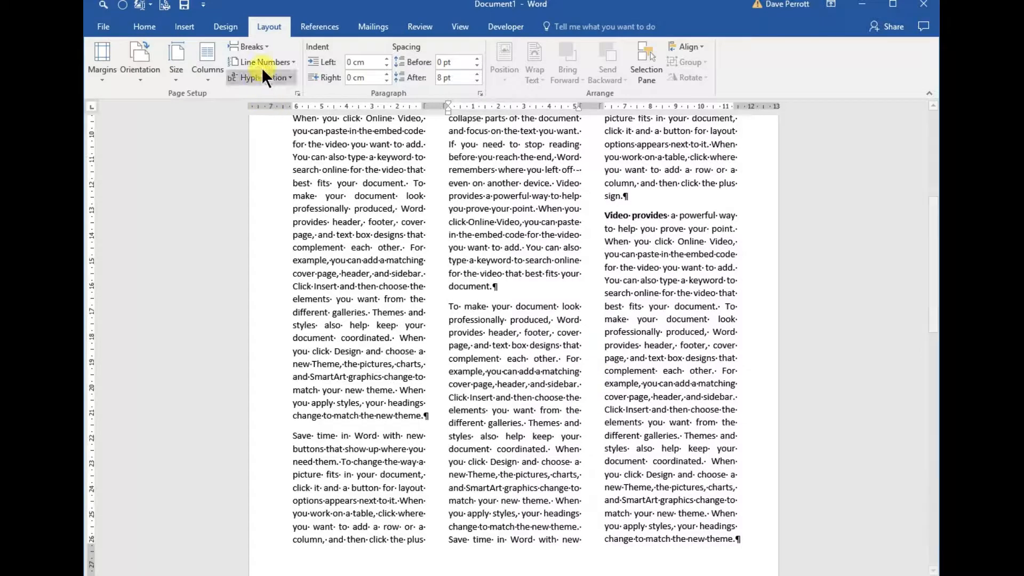
left_click(261, 46)
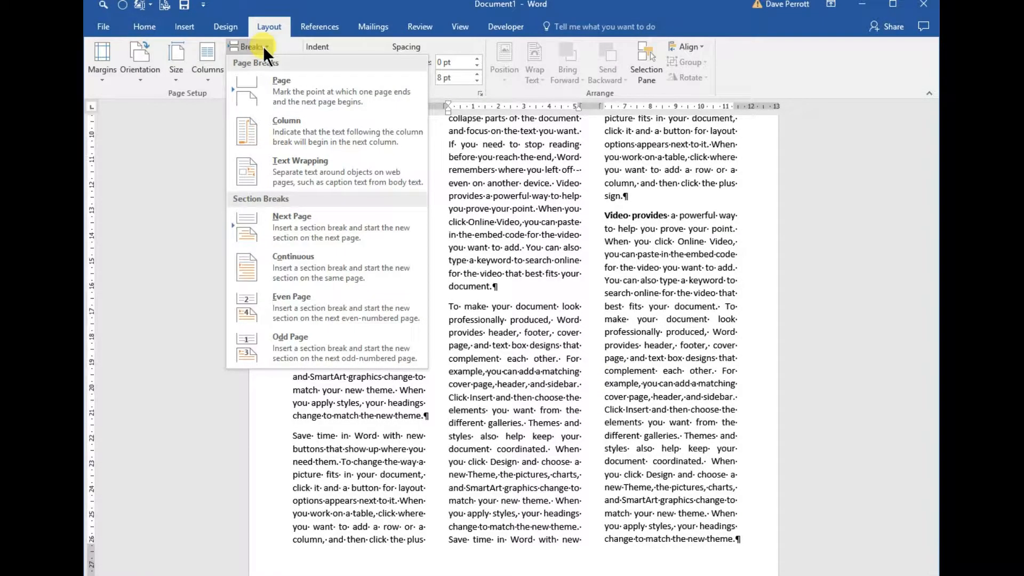
left_click(282, 123)
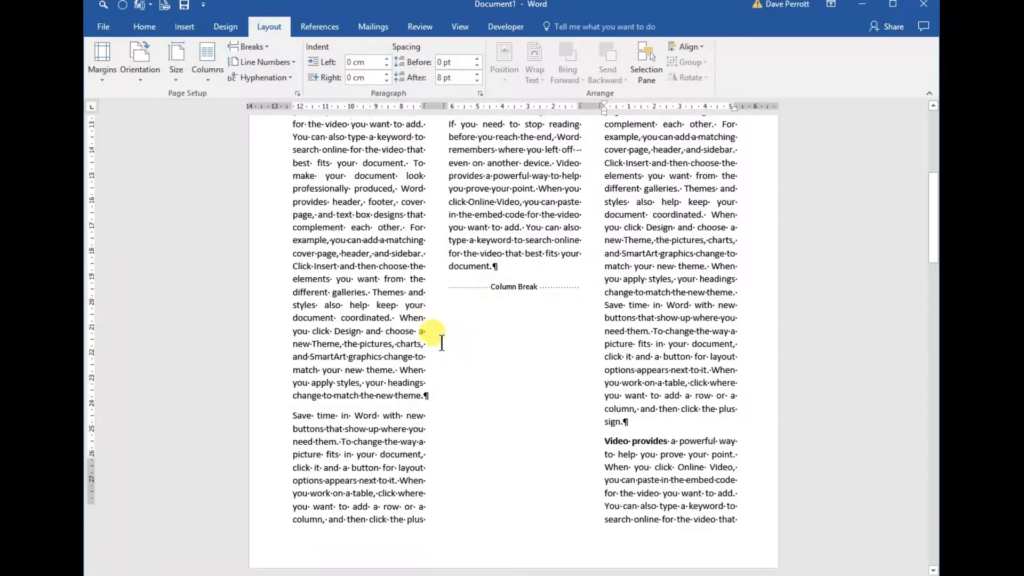
Hide the formatting marks while viewing the one-column and two-column text on the second page.
scroll(442, 341, "down", 3)
left_click_drag(934, 227, 932, 353)
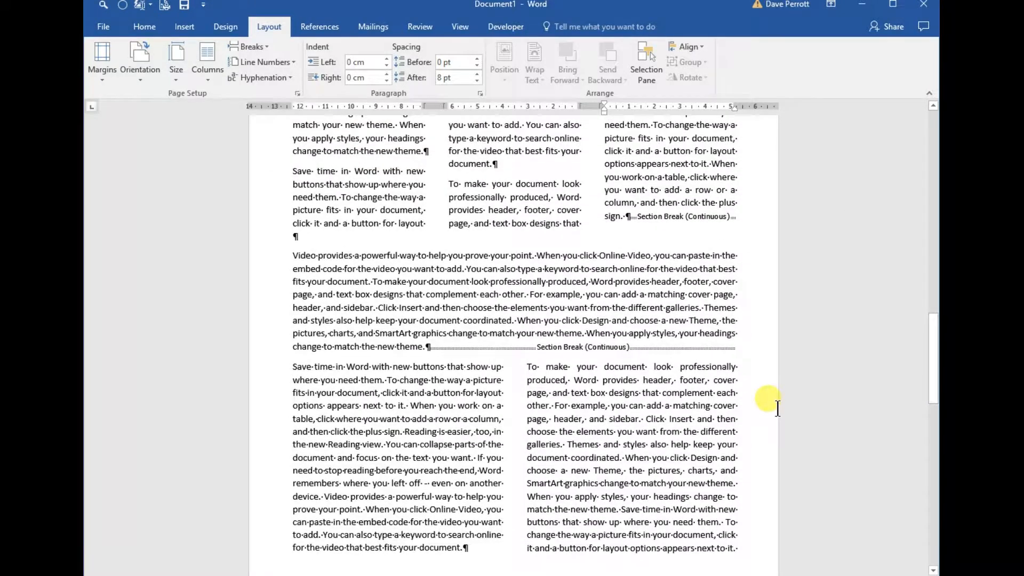
key("ctrl+shift+8")
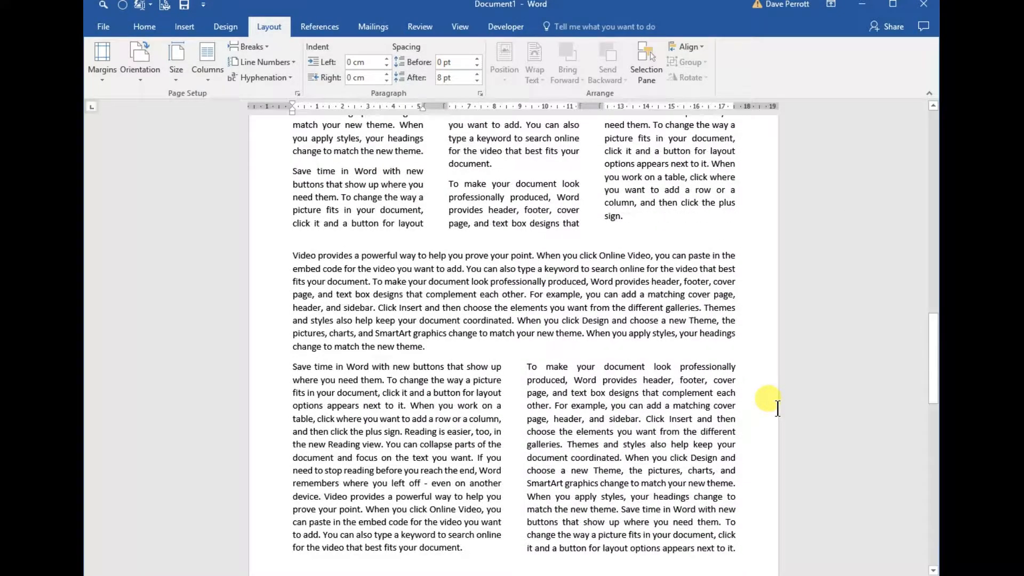
Add a "Title here" line as its own paragraph above the one-column "Video provides" text on the second page.
left_click_drag(936, 389, 936, 414)
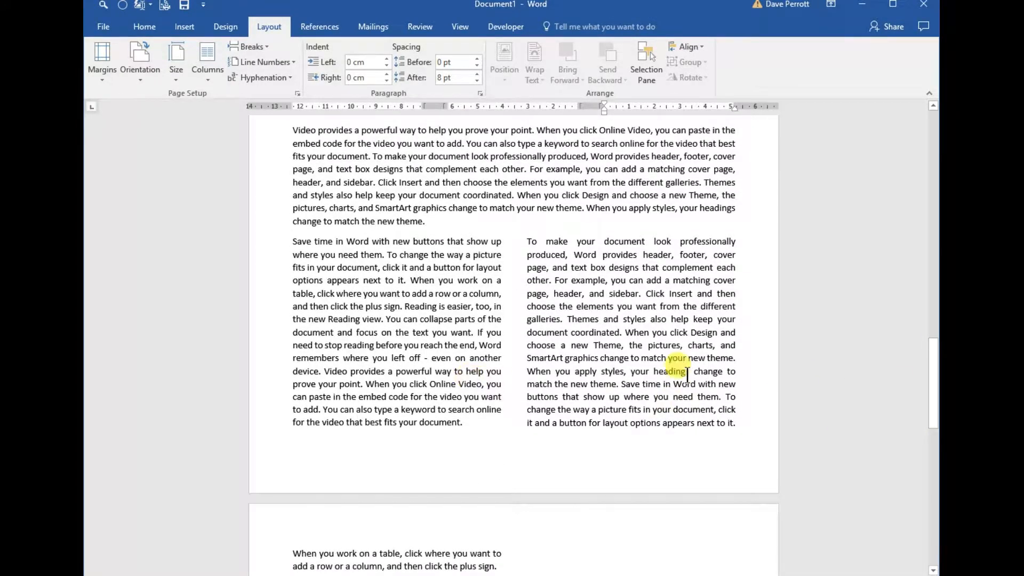
left_click_drag(933, 389, 934, 330)
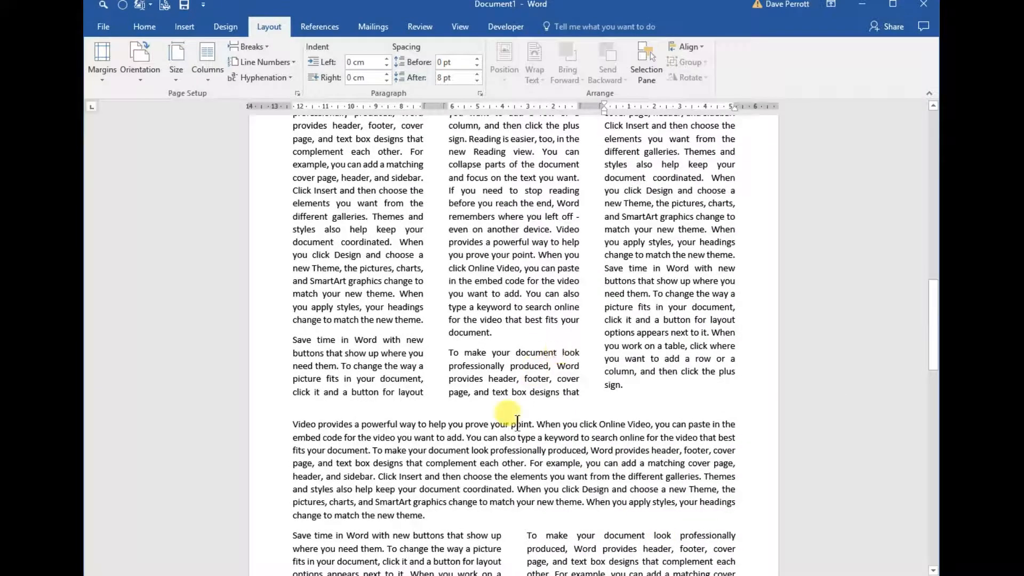
left_click(294, 425)
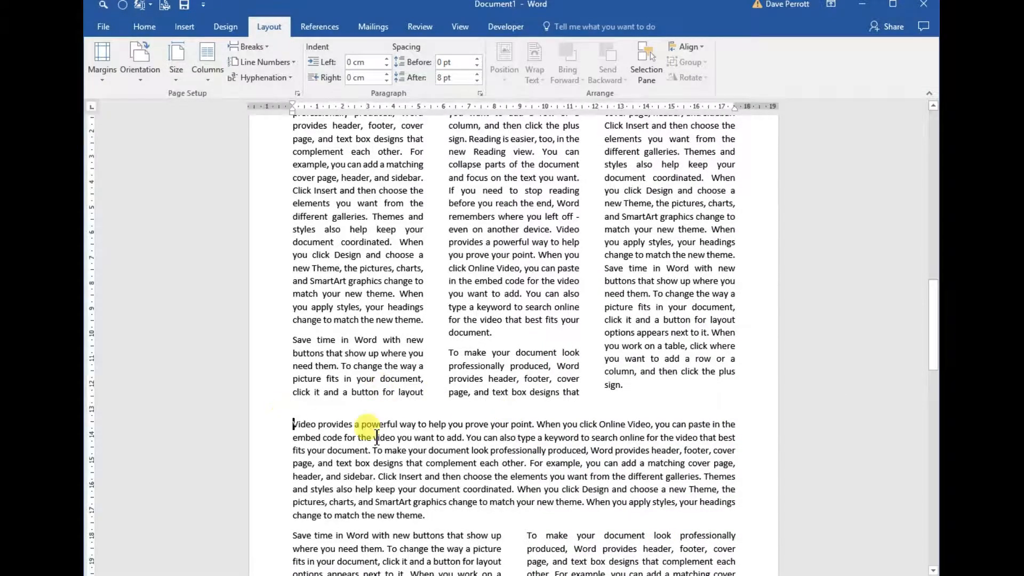
left_click_drag(295, 425, 304, 429)
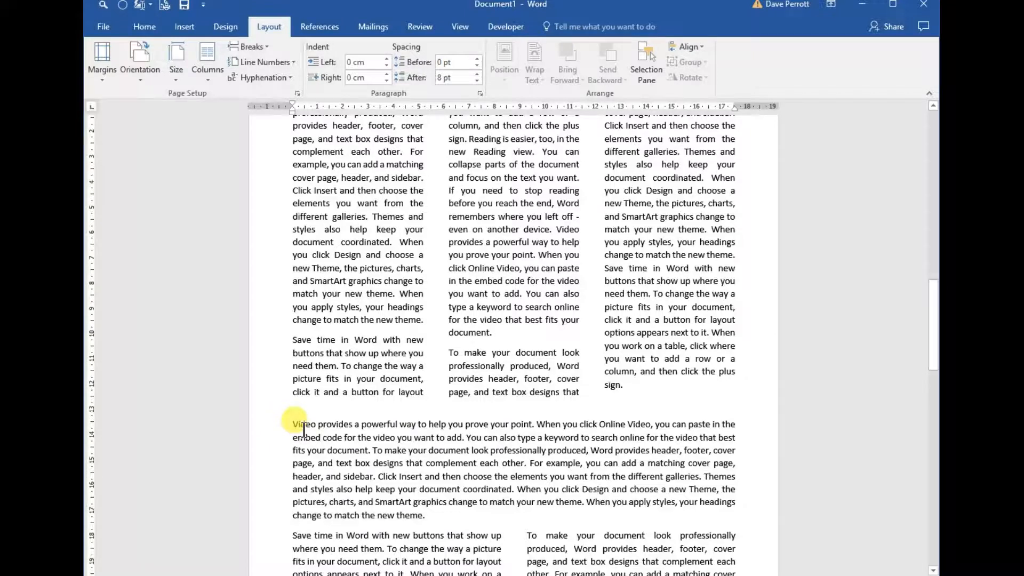
type("Title h")
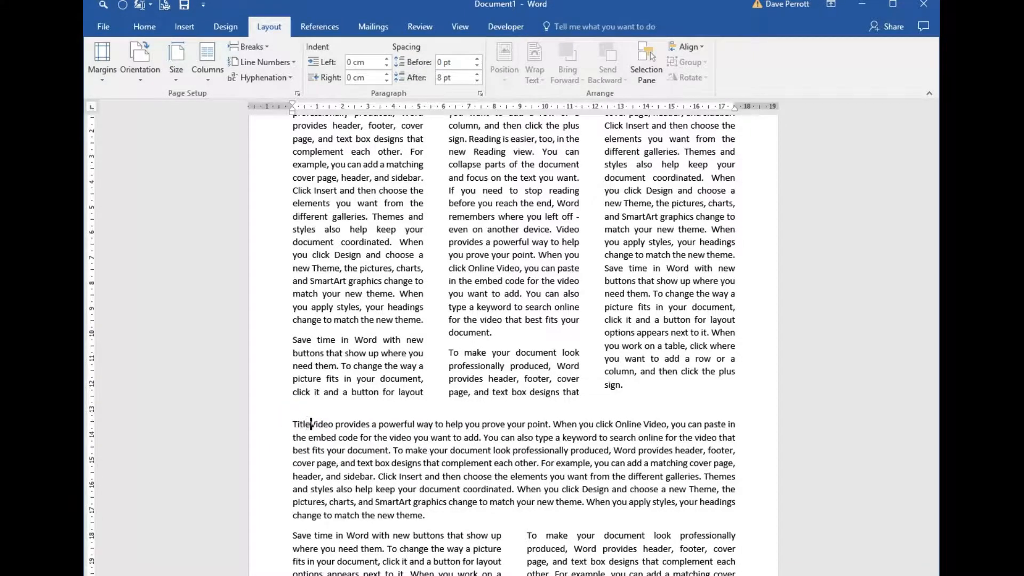
type("ere")
key("Return")
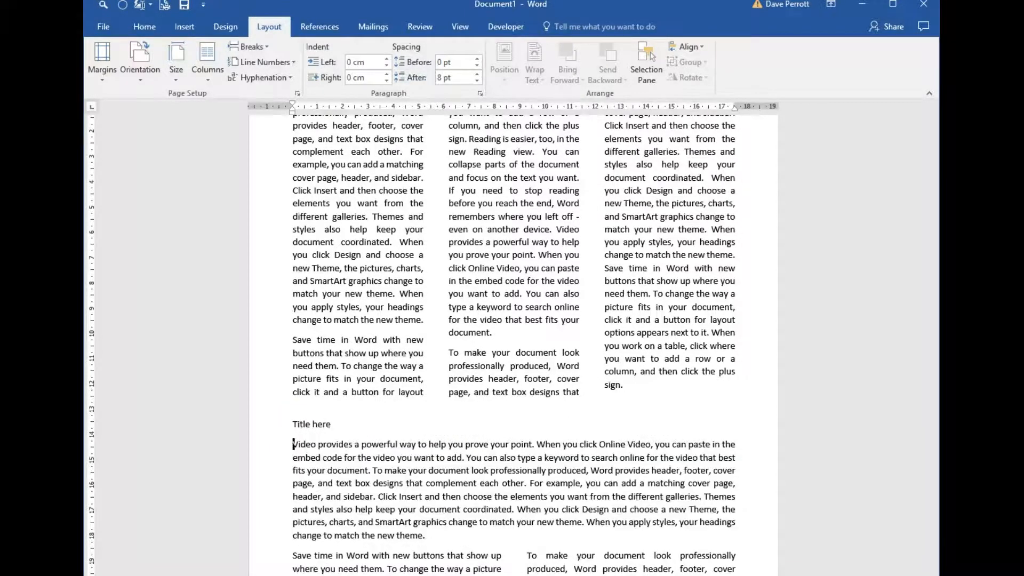
Centre the "Title here" line, make it bold and underlined, and increase its font size.
left_click(304, 426)
key("ctrl+e")
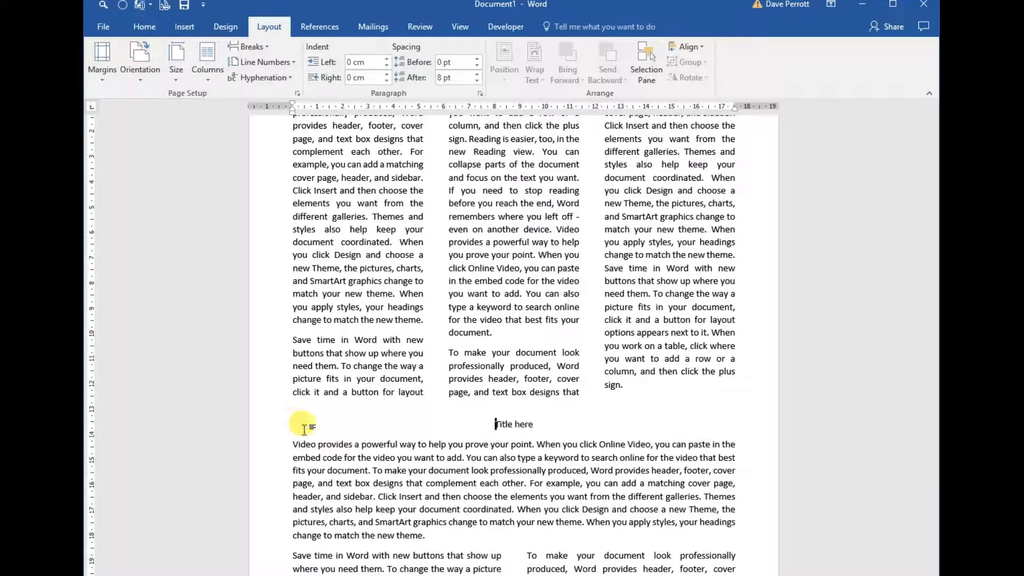
triple_click(304, 430)
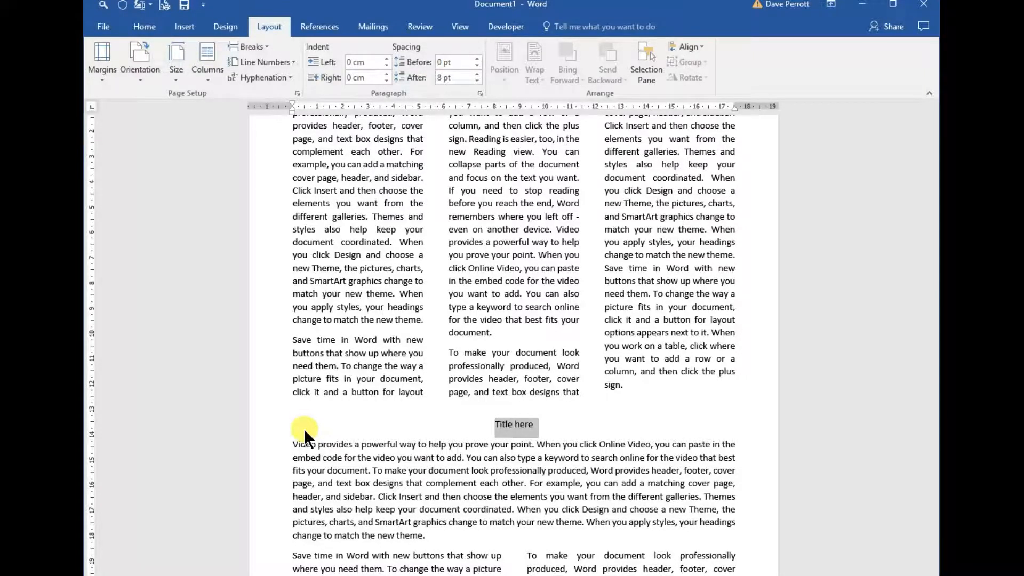
key("ctrl+u")
key("ctrl+shift+period")
key("ctrl+shift+period")
key("ctrl+shift+period")
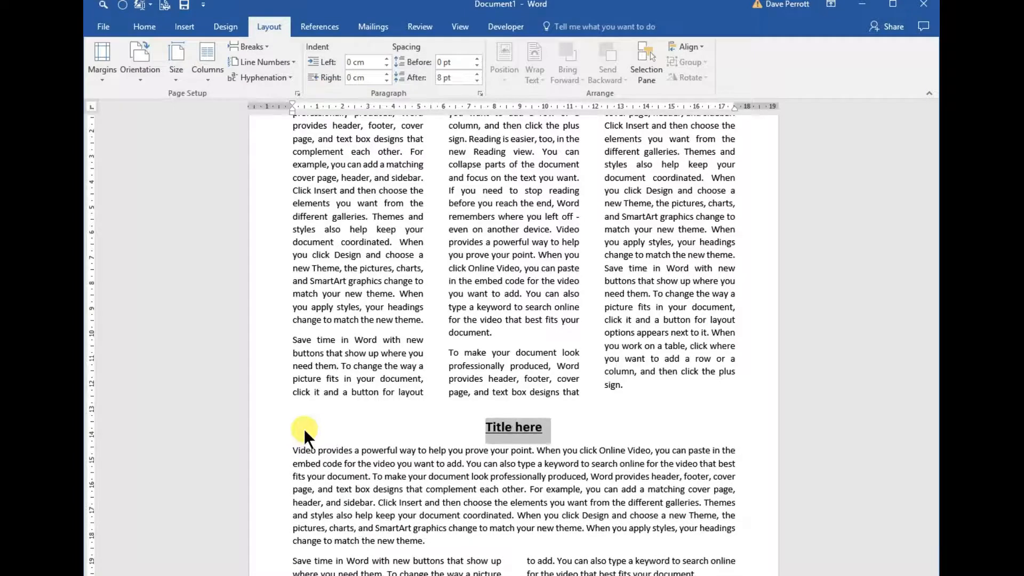
Review the finished layout from the main title through the column sections to the "Title here" section and back.
left_click_drag(931, 353, 934, 157)
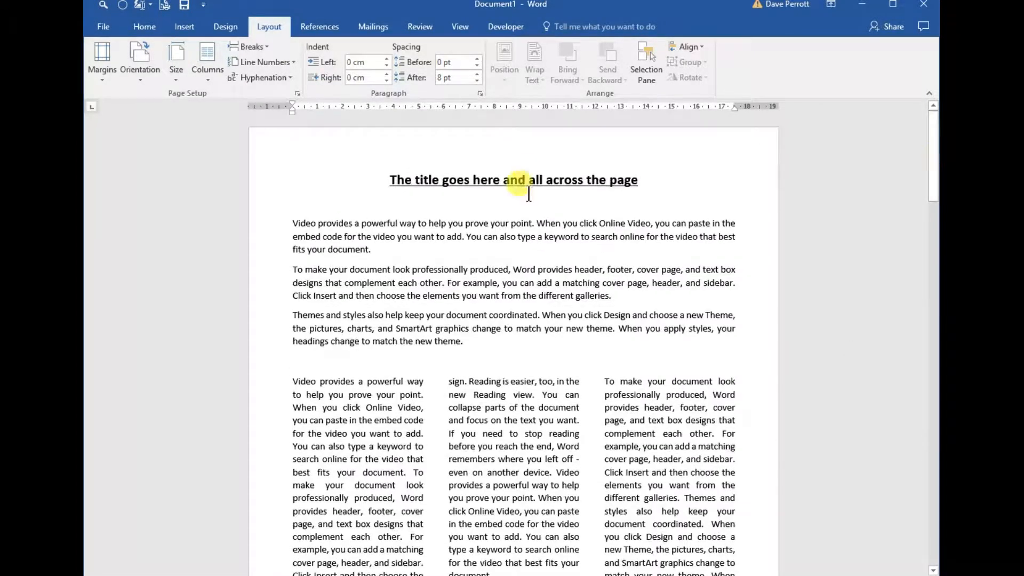
left_click_drag(415, 237, 487, 315)
scroll(560, 390, "down", 11)
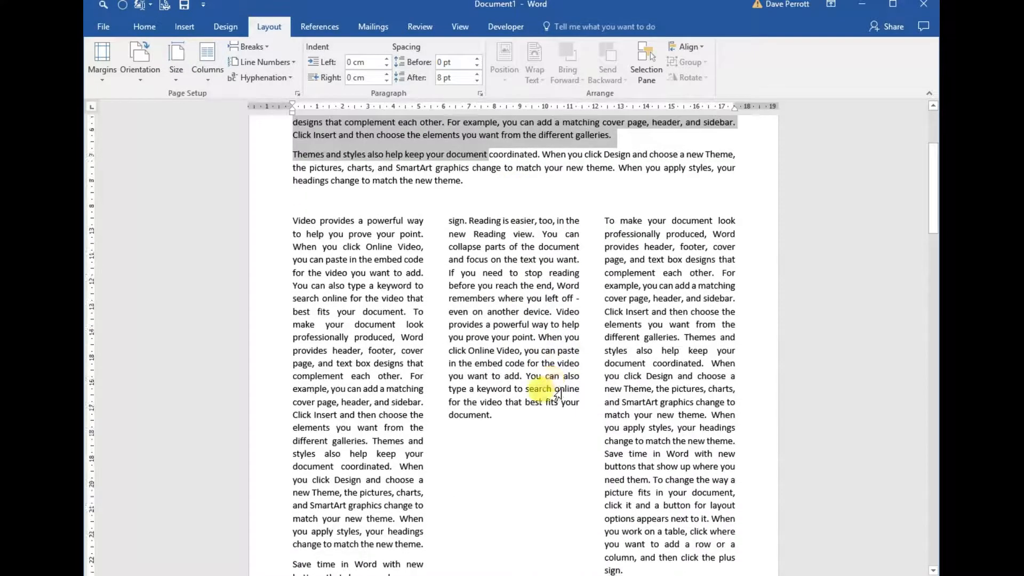
scroll(517, 319, "down", 18)
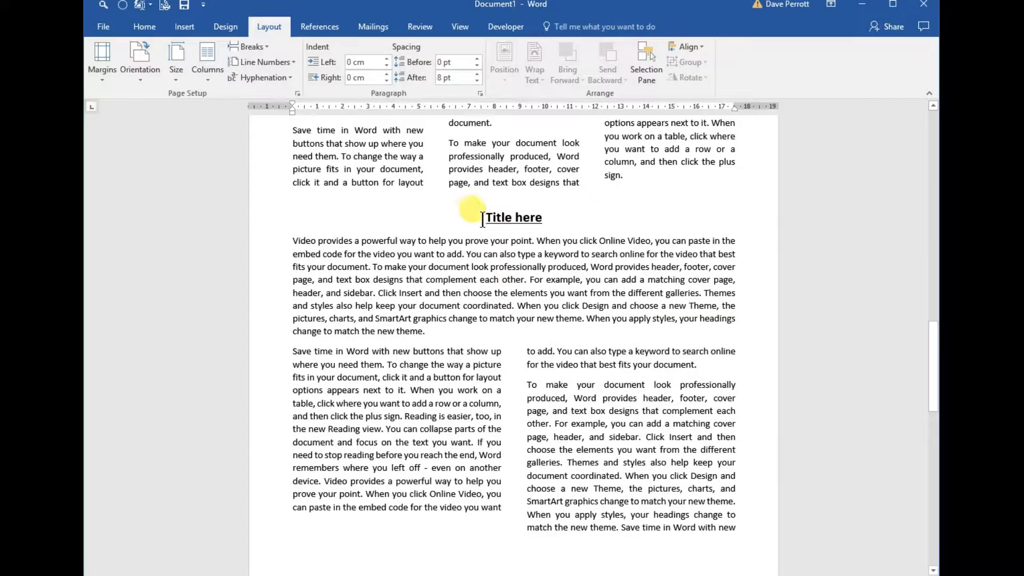
left_click_drag(322, 254, 436, 310)
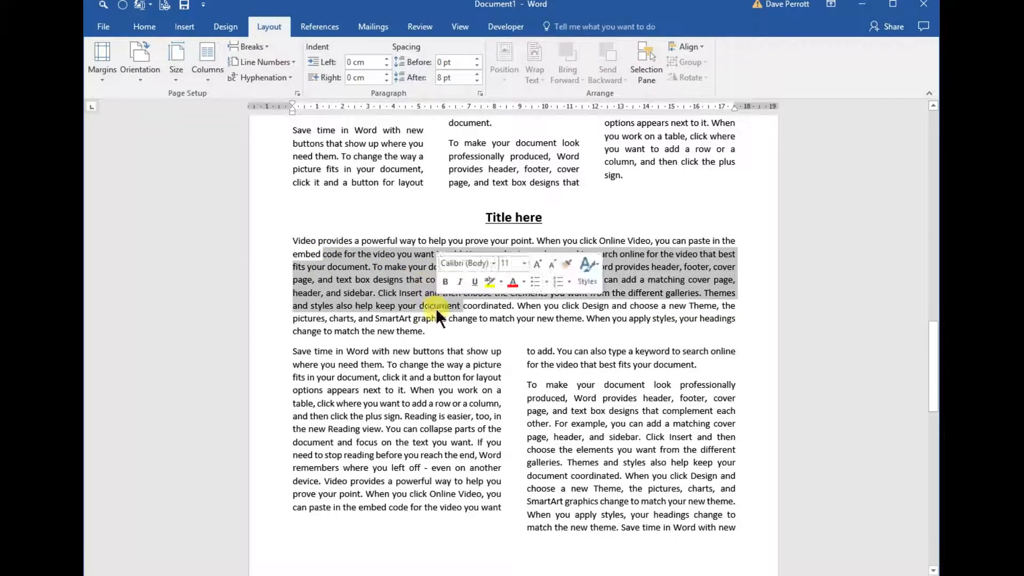
left_click(640, 423)
scroll(640, 423, "up", 3)
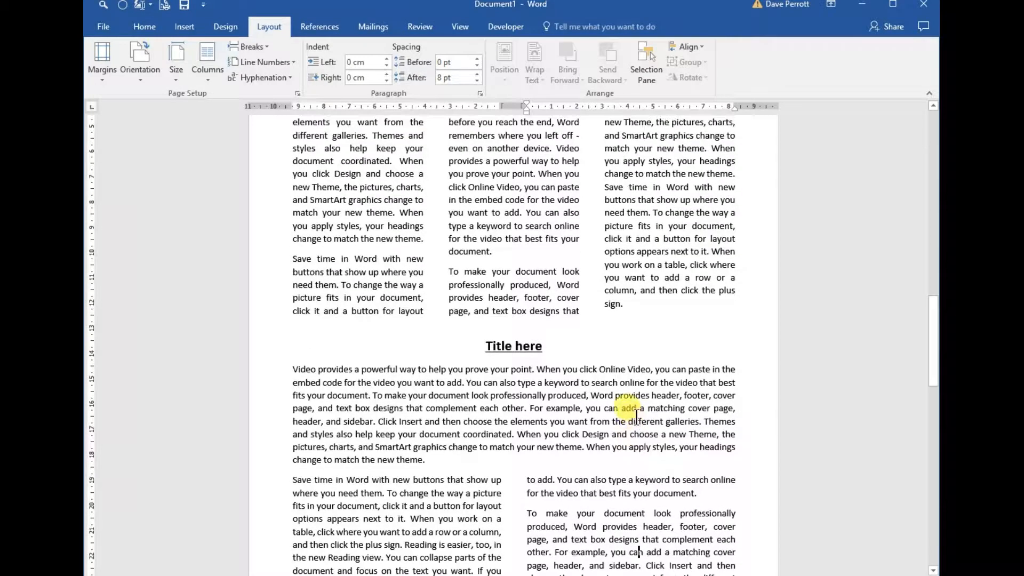
left_click_drag(932, 359, 932, 183)
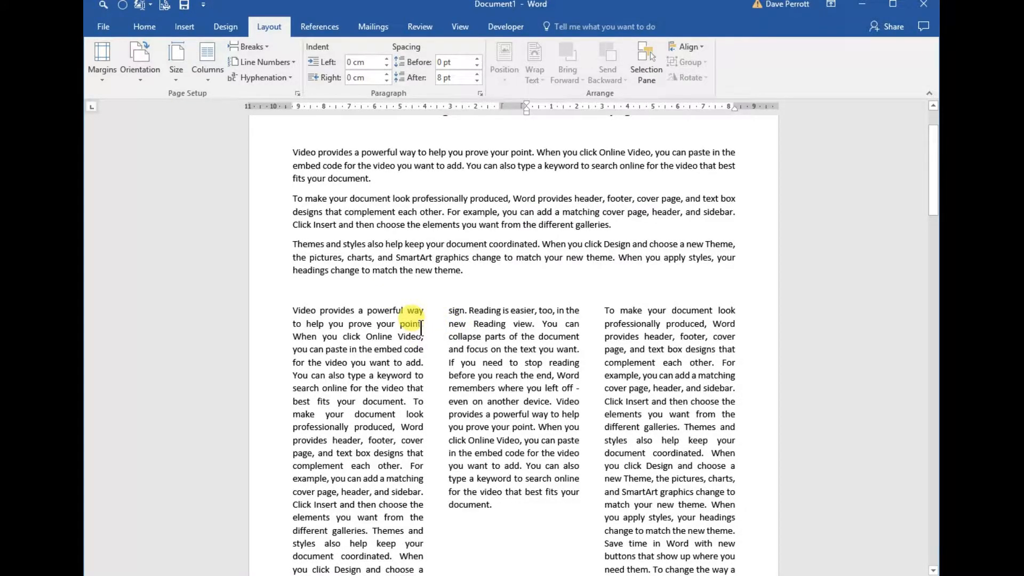
scroll(469, 322, "up", 1)
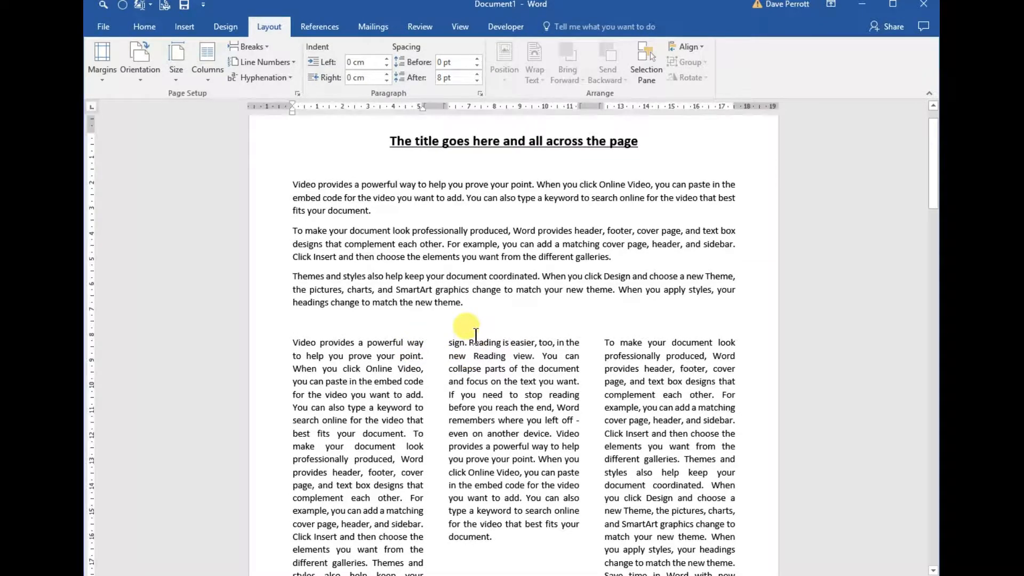